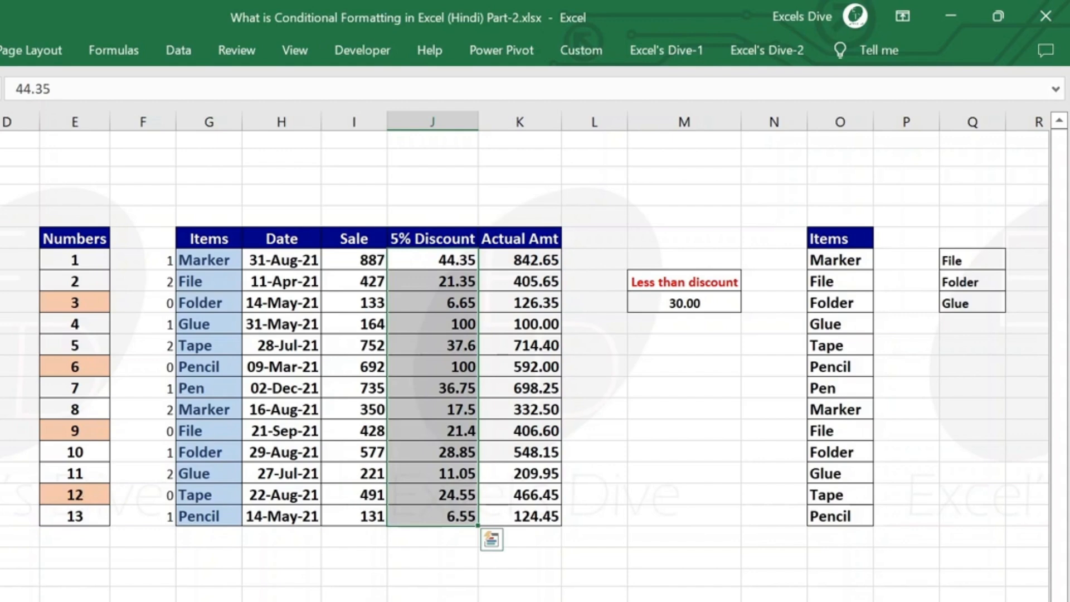
Apply a Less Than highlight rule to the 5% Discount values, comparing against =$M$9 with Light Red Fill with Dark Red Text.
{"action": "left_click", "coordinate": [547, 125]}
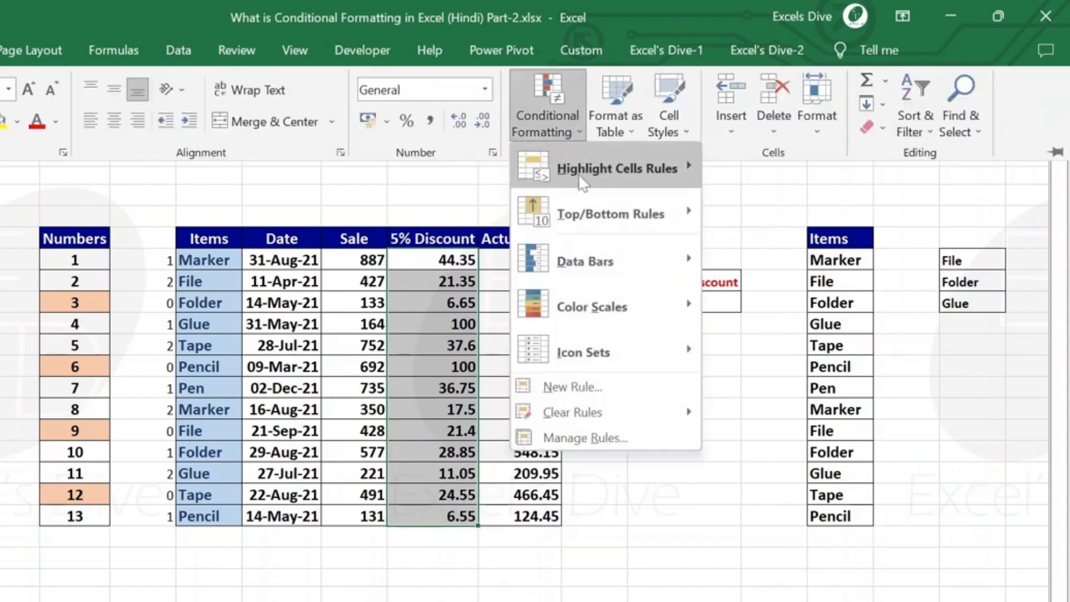
{"action": "mouse_move", "coordinate": [583, 178]}
{"action": "left_click", "coordinate": [787, 239]}
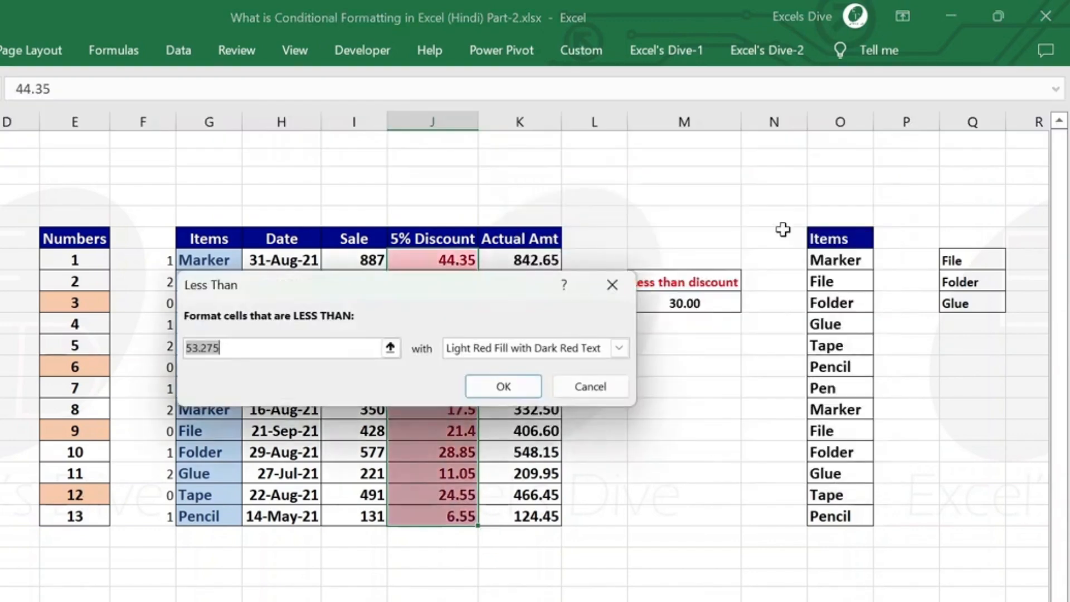
{"action": "left_click", "coordinate": [690, 302]}
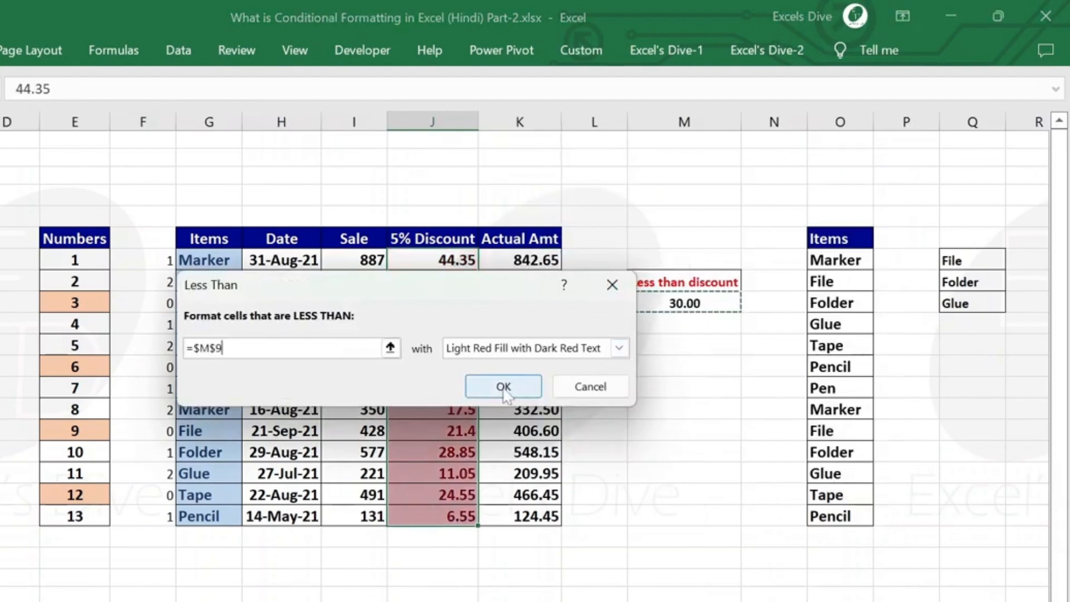
{"action": "left_click", "coordinate": [503, 387]}
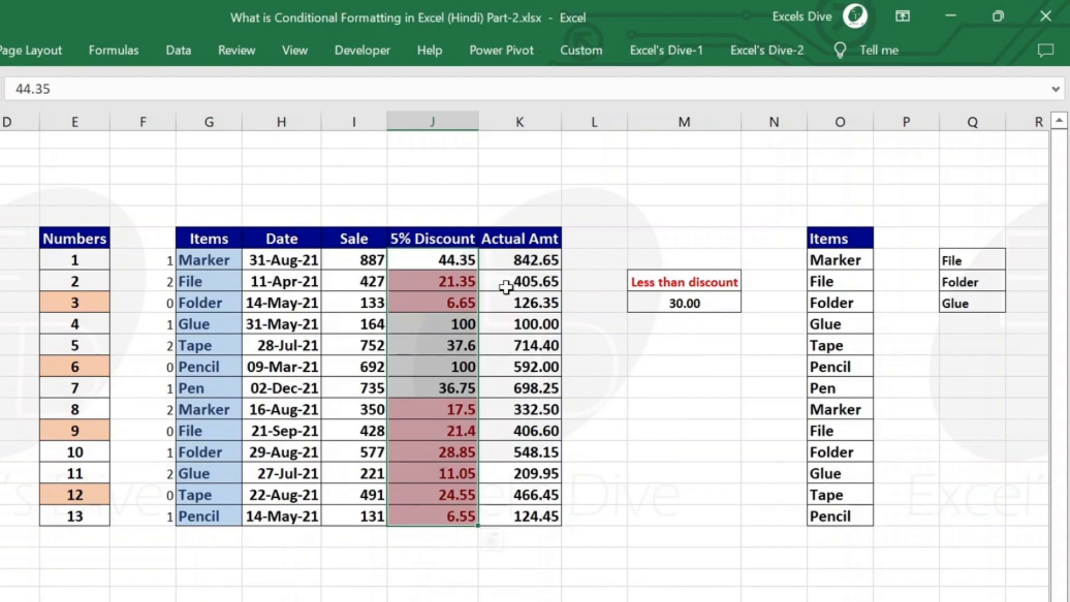
Inspect the less-than rule on the 5% Discount values in the Rules Manager and remove it from the range.
{"action": "left_click", "coordinate": [440, 286]}
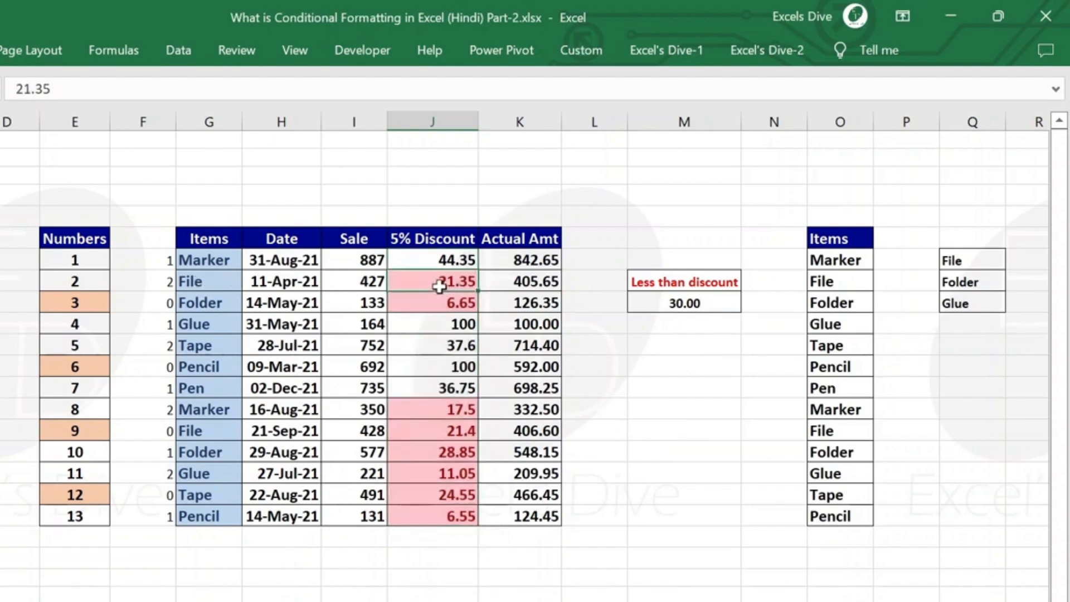
{"action": "key", "text": "Up"}
{"action": "key", "text": "ctrl+shift+Down"}
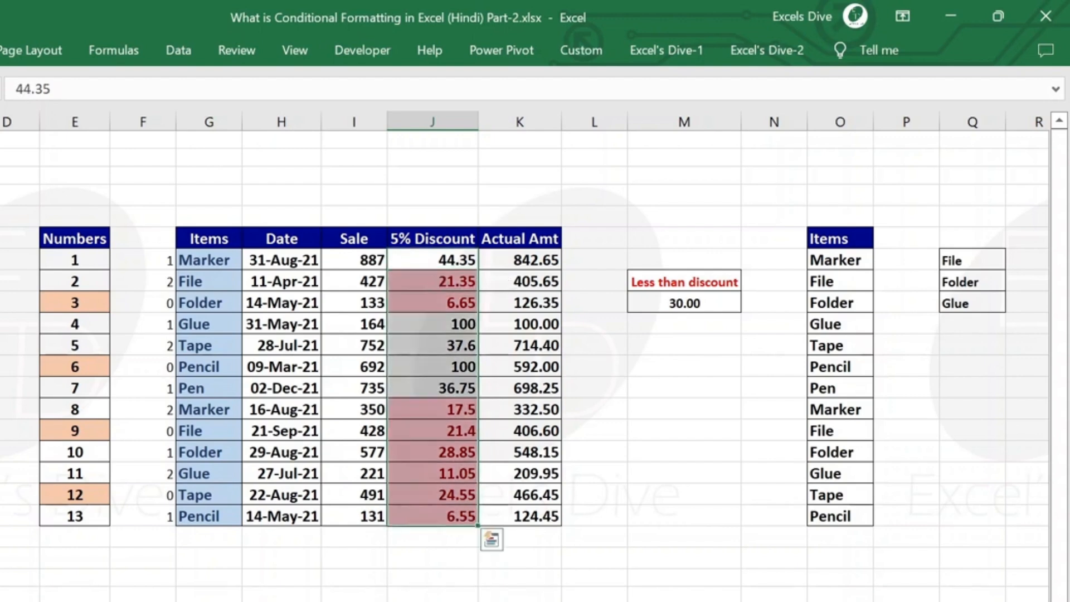
{"action": "left_click", "coordinate": [1, 51]}
{"action": "left_click", "coordinate": [560, 119]}
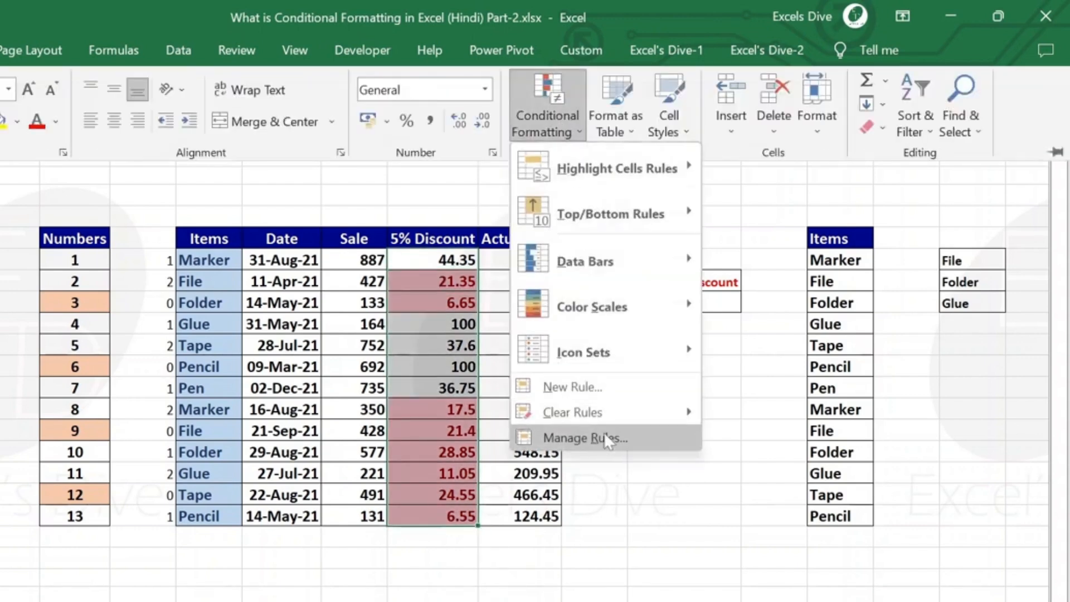
{"action": "left_click", "coordinate": [607, 440]}
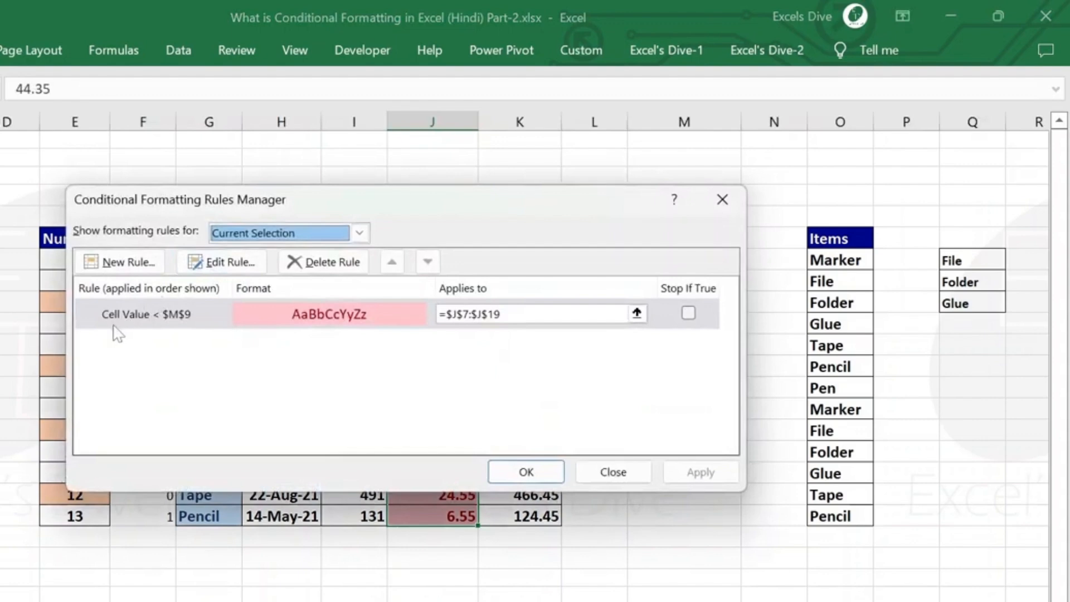
{"action": "double_click", "coordinate": [142, 314]}
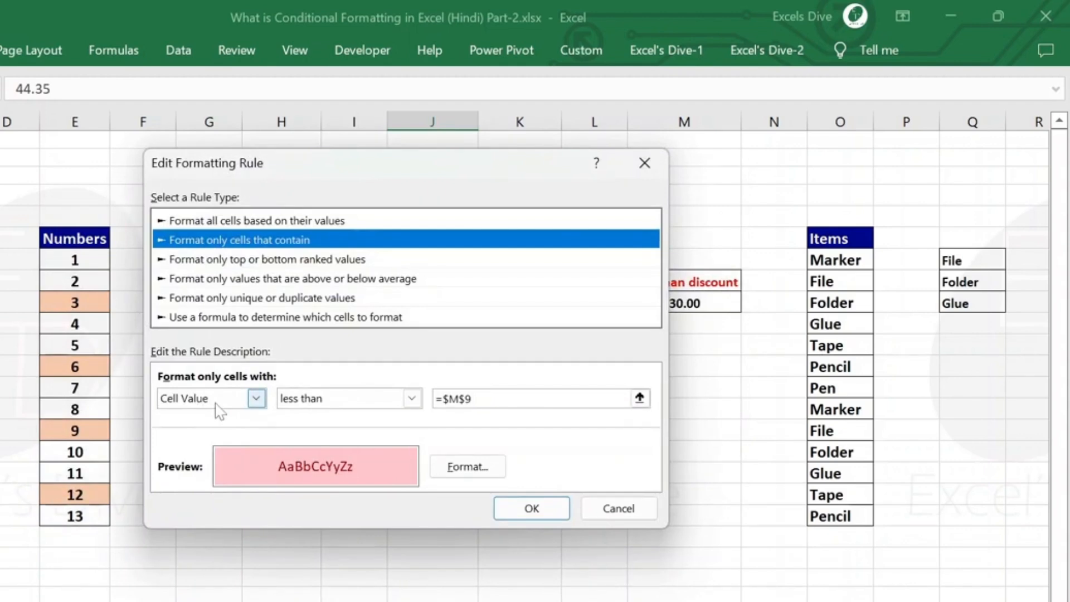
{"action": "key", "text": "Escape"}
{"action": "key", "text": "Return"}
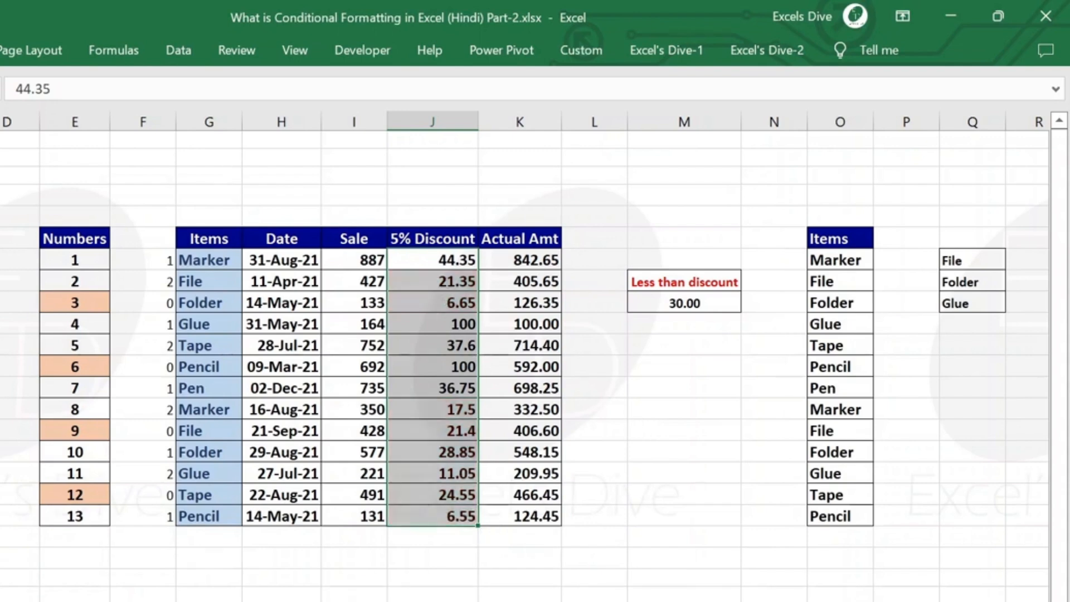
Start a formula-based conditional formatting rule for the 5% Discount values with the formula =$J7<=$M$9.
{"action": "left_click", "coordinate": [530, 119]}
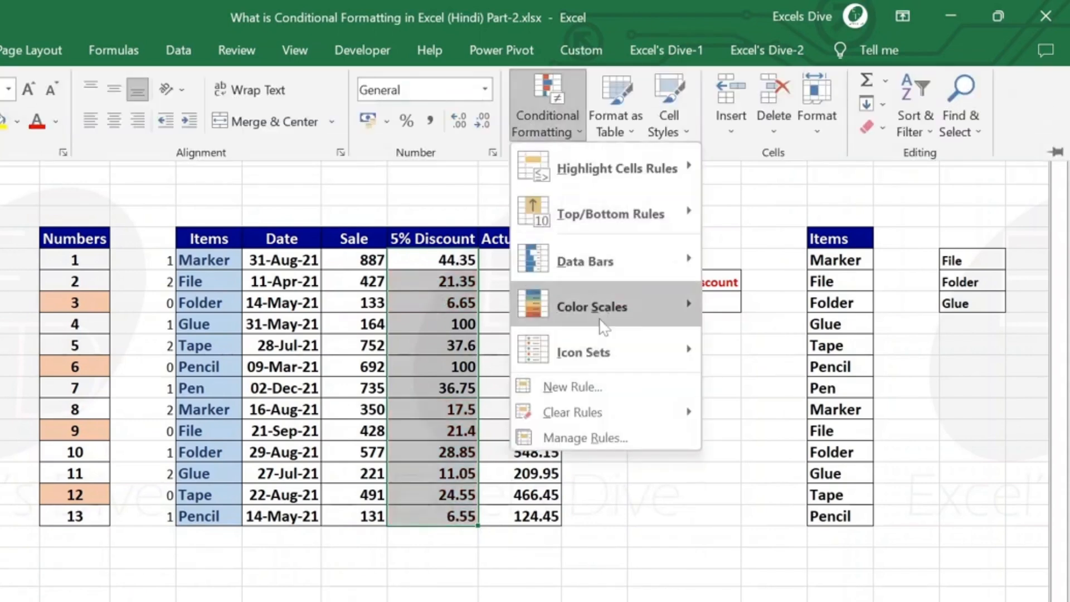
{"action": "left_click", "coordinate": [597, 385]}
{"action": "left_click", "coordinate": [365, 298]}
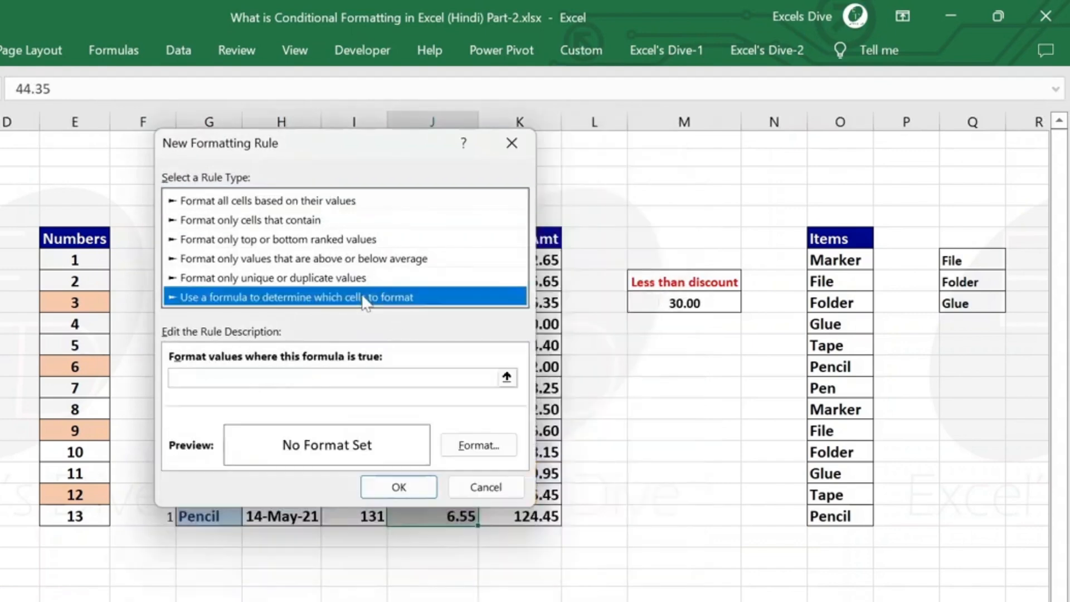
{"action": "left_click_drag", "start_coordinate": [378, 146], "coordinate": [91, 260]}
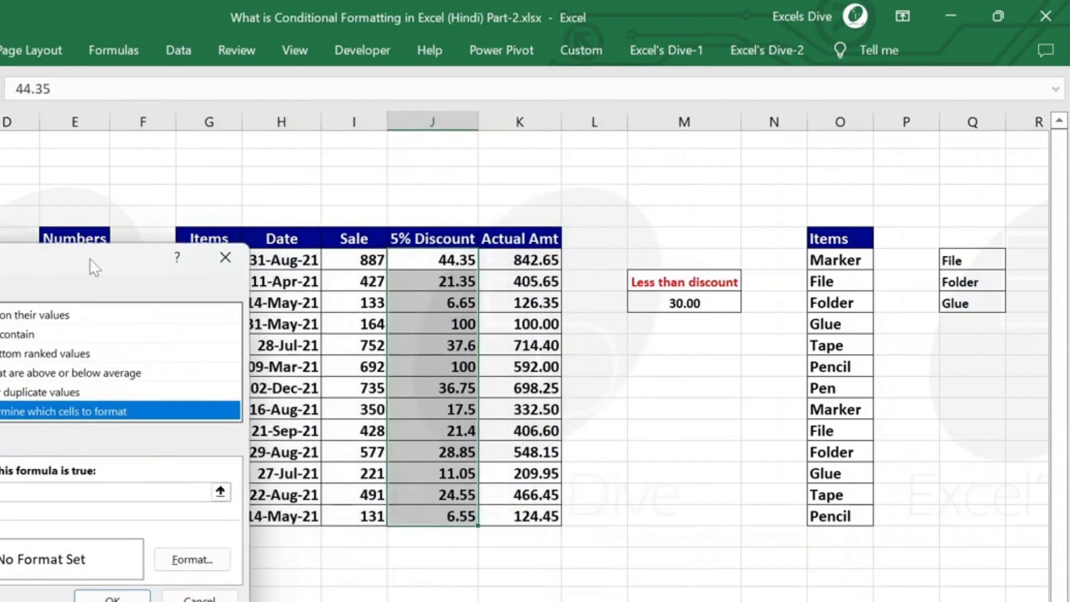
{"action": "left_click", "coordinate": [231, 474]}
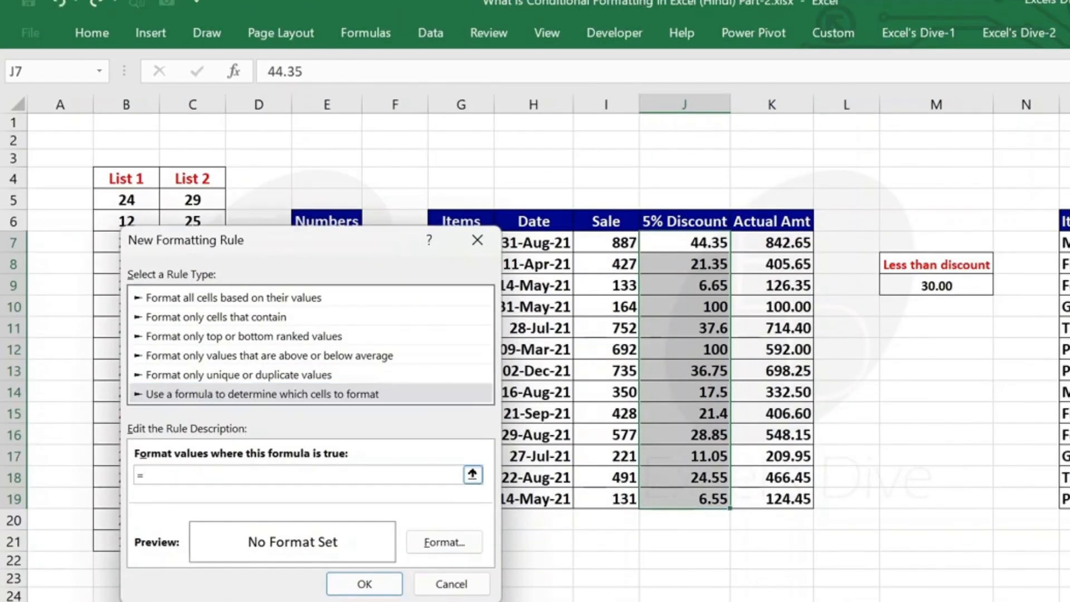
{"action": "left_click", "coordinate": [702, 245]}
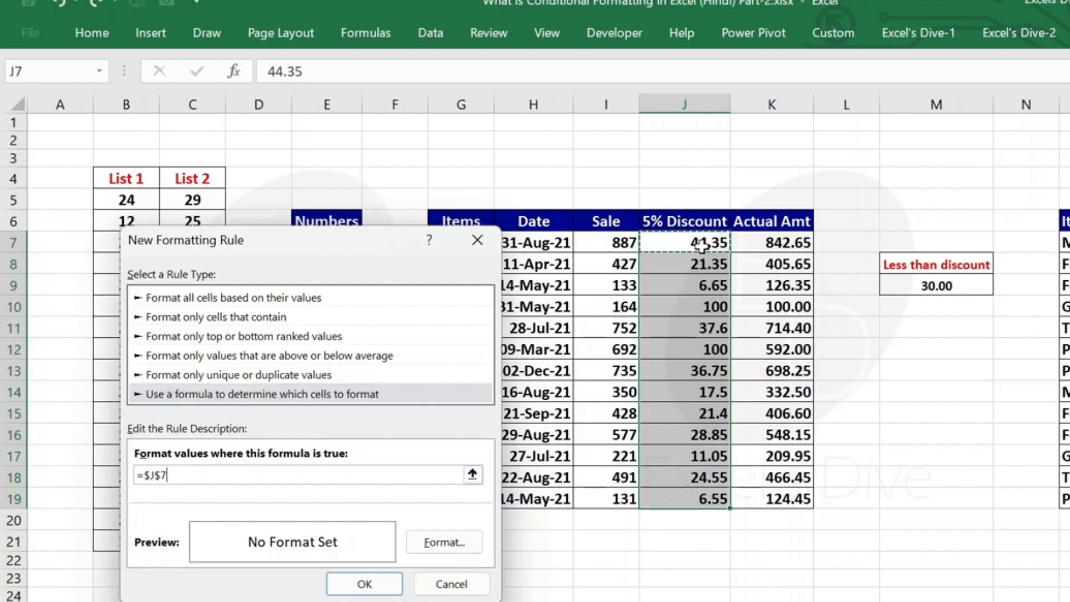
{"action": "key", "text": "F4"}
{"action": "key", "text": "F4"}
{"action": "type", "text": "<="}
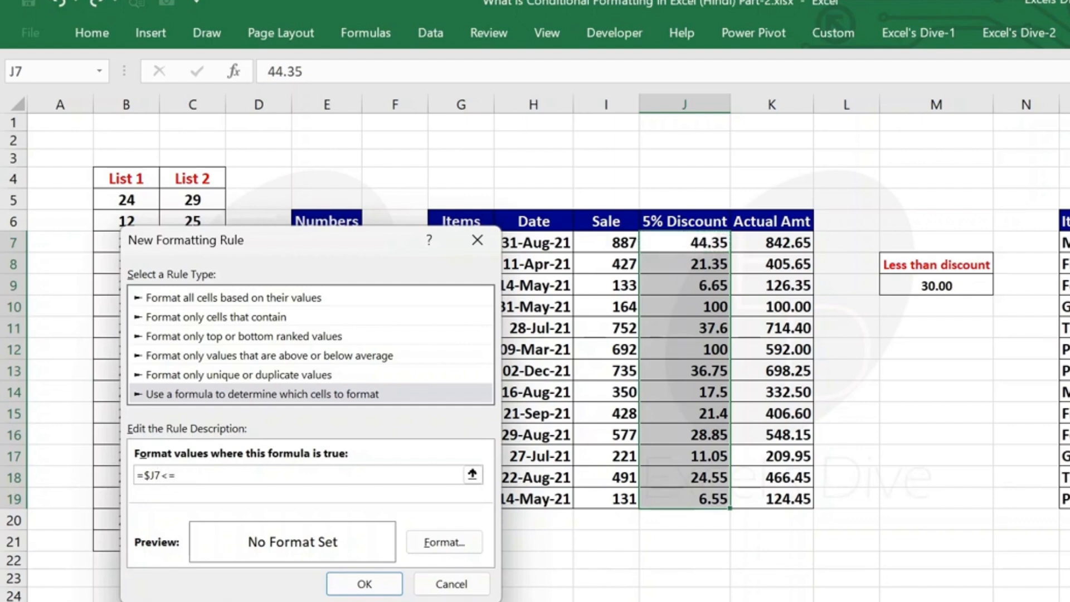
{"action": "left_click", "coordinate": [928, 287]}
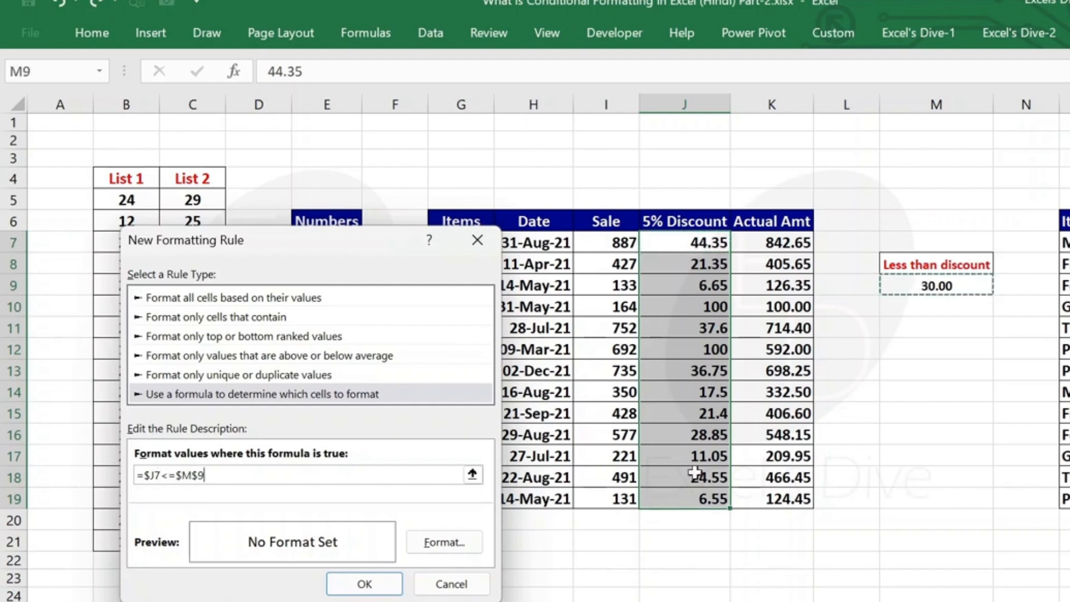
Give the formula rule a light blue fill and apply it to the selected discount cells.
{"action": "left_click", "coordinate": [443, 542]}
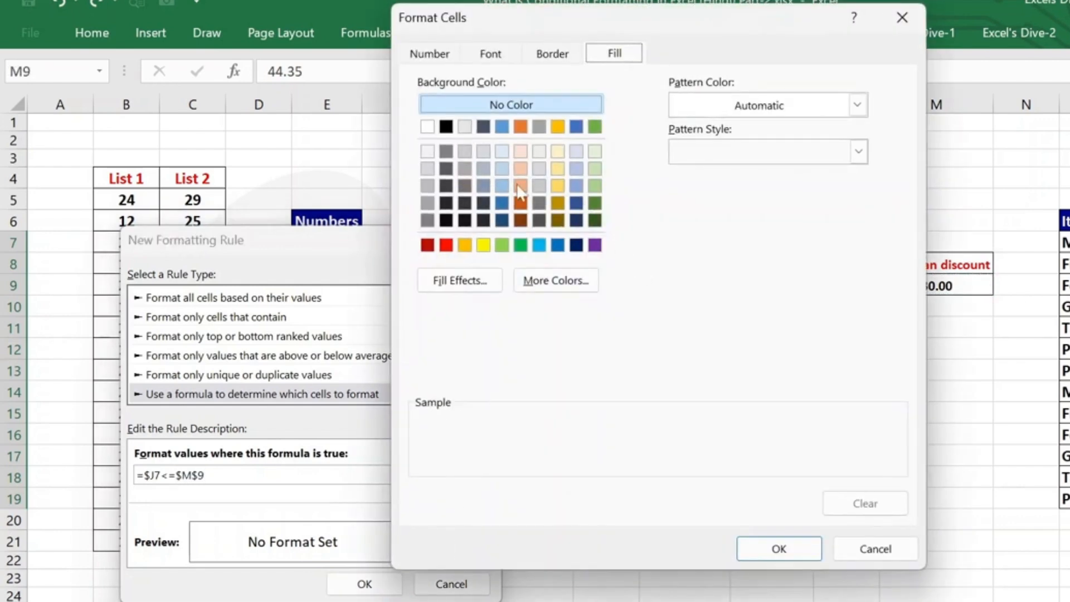
{"action": "left_click", "coordinate": [501, 168]}
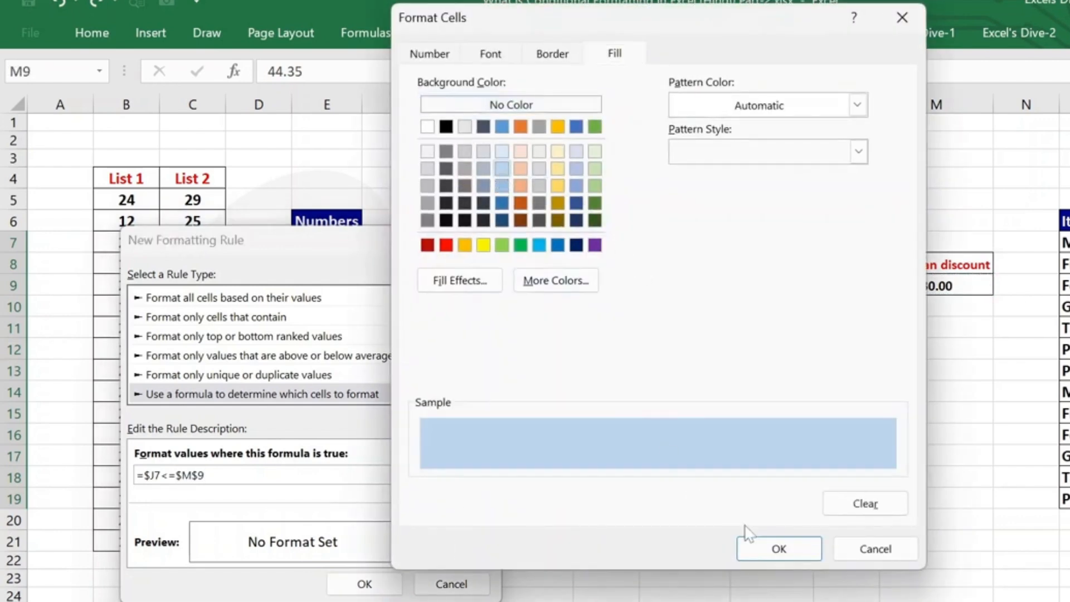
{"action": "left_click", "coordinate": [753, 553]}
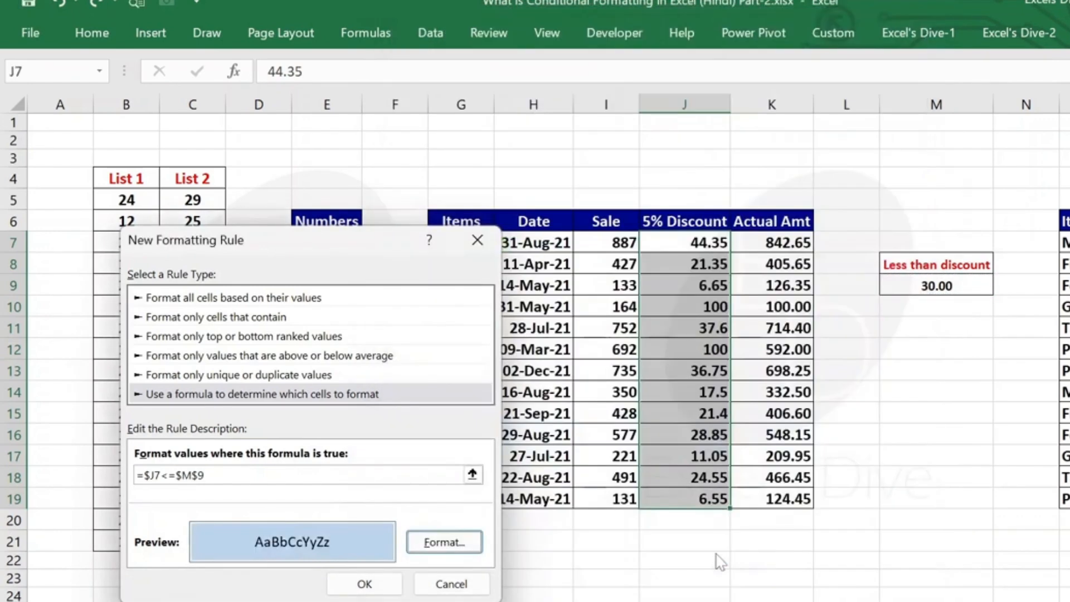
{"action": "left_click", "coordinate": [364, 584]}
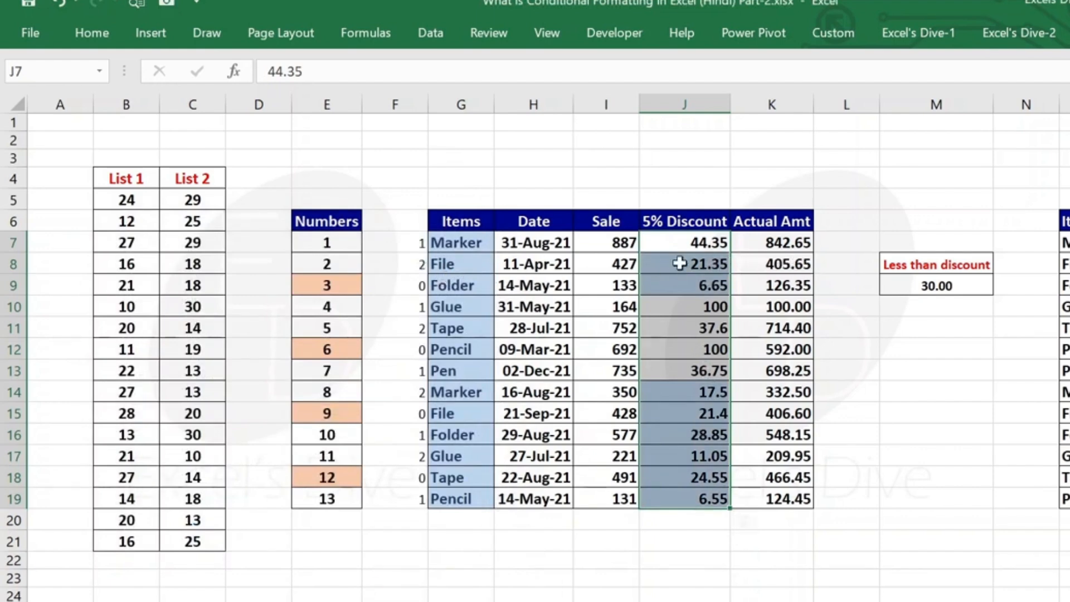
Edit the discount formula rule so that its fill colour is light green.
{"action": "left_click", "coordinate": [88, 33]}
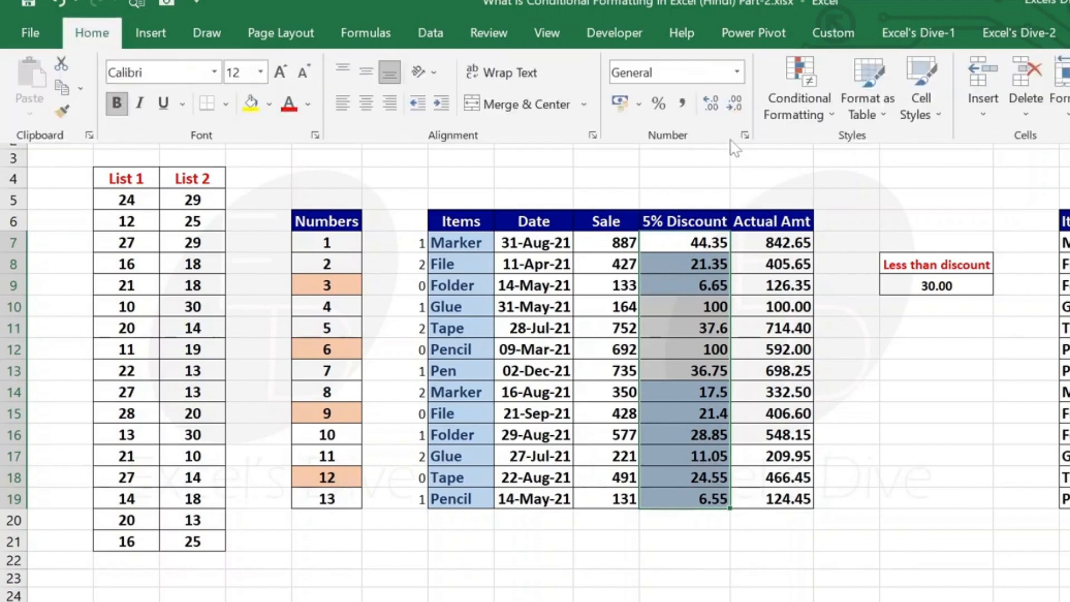
{"action": "left_click", "coordinate": [784, 124]}
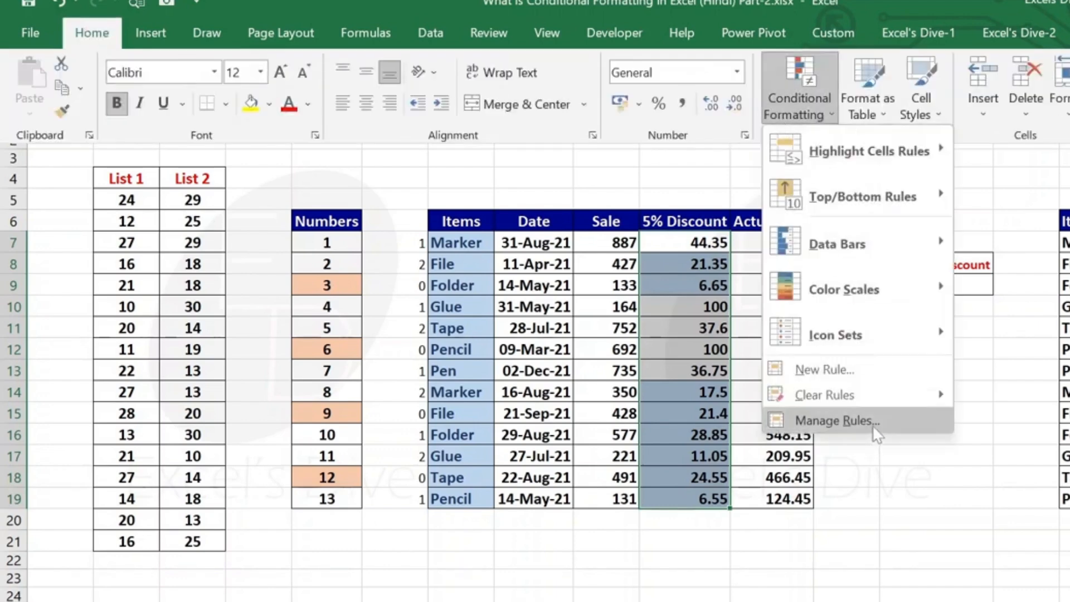
{"action": "left_click", "coordinate": [831, 421]}
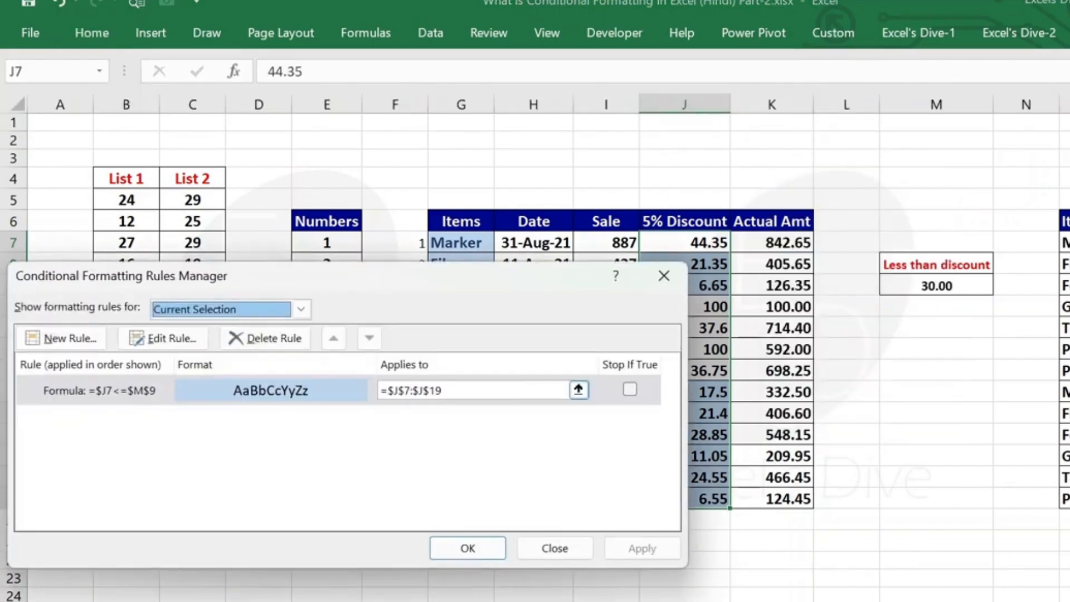
{"action": "double_click", "coordinate": [257, 403]}
{"action": "left_click", "coordinate": [480, 540]}
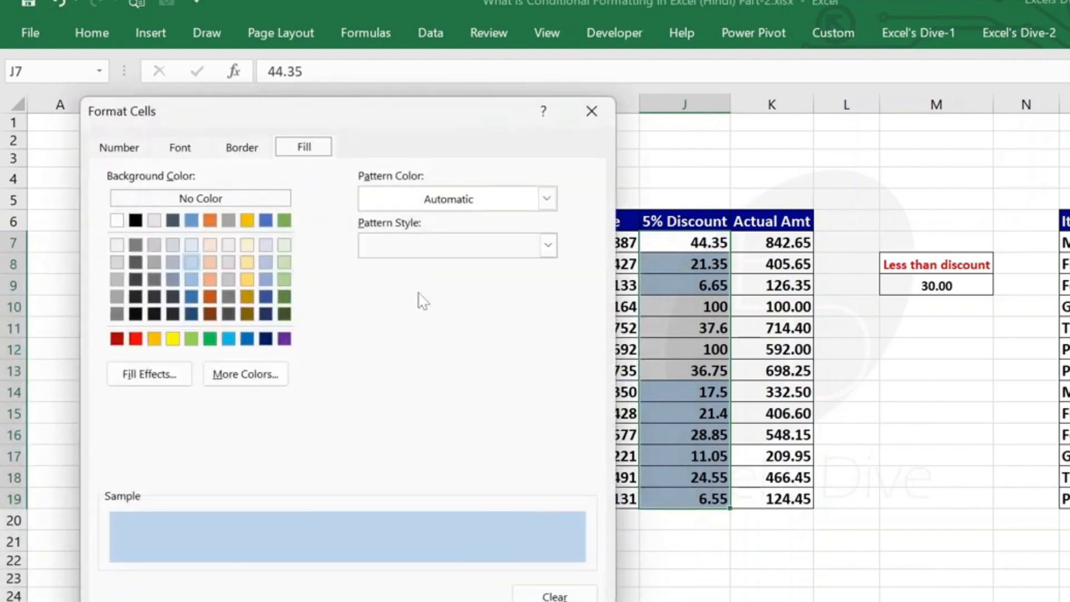
{"action": "left_click", "coordinate": [286, 263]}
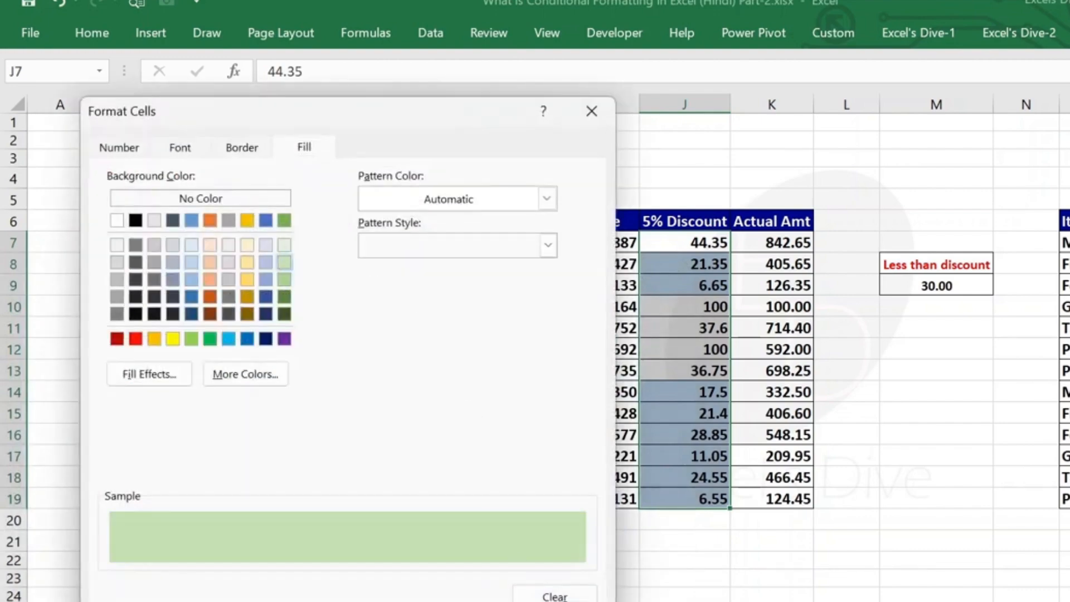
{"action": "left_click", "coordinate": [468, 601]}
{"action": "left_click", "coordinate": [390, 580]}
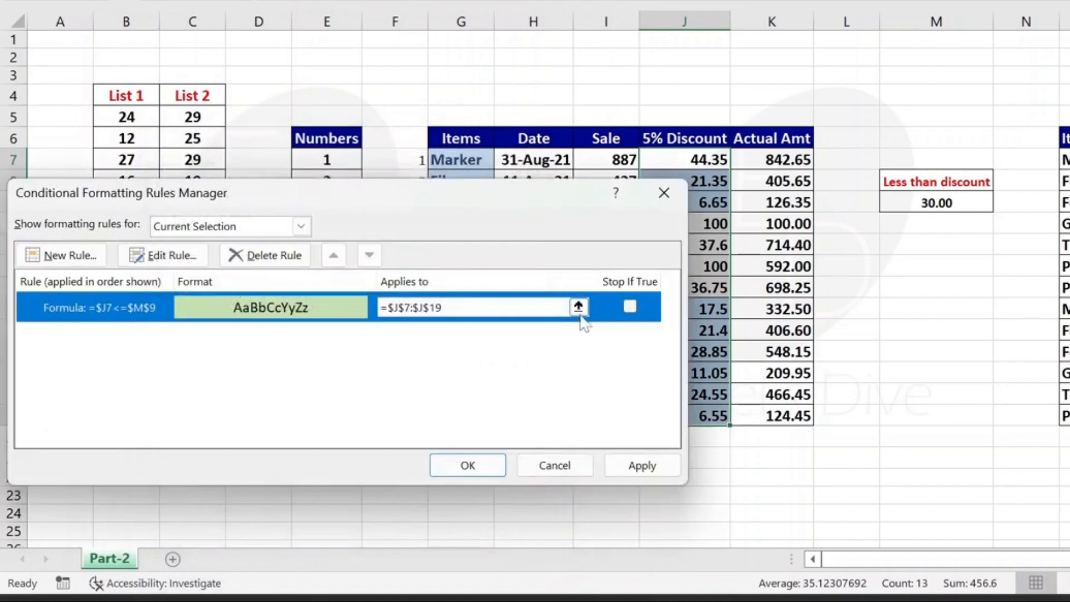
Extend the discount rule's range to the whole sales table, =$G$7:$K$19, and apply the change.
{"action": "left_click", "coordinate": [579, 389]}
{"action": "left_click", "coordinate": [579, 306]}
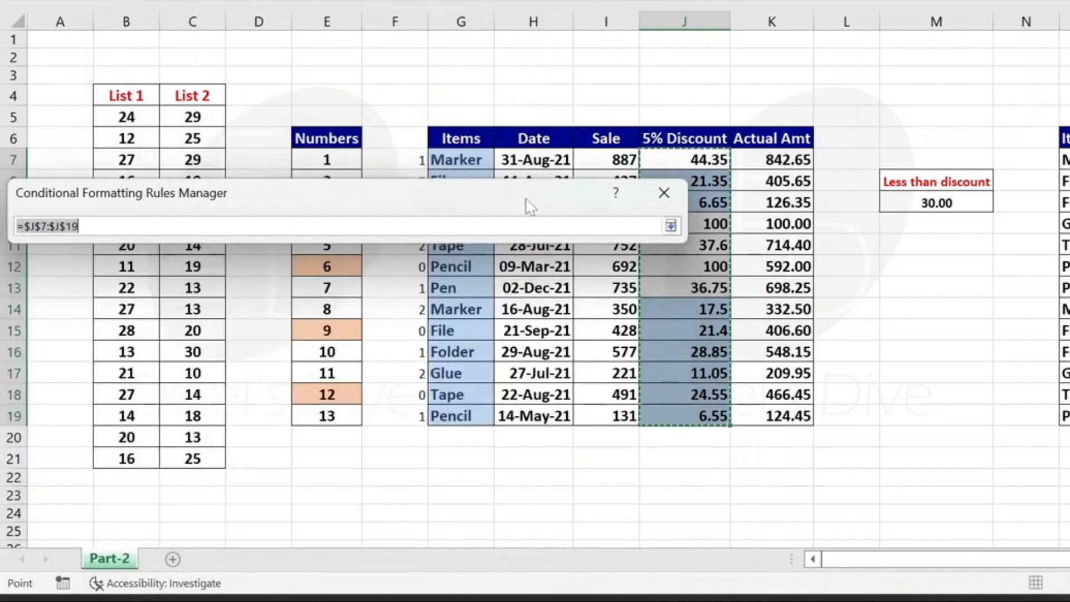
{"action": "left_click_drag", "start_coordinate": [528, 202], "coordinate": [483, 285]}
{"action": "left_click", "coordinate": [461, 162]}
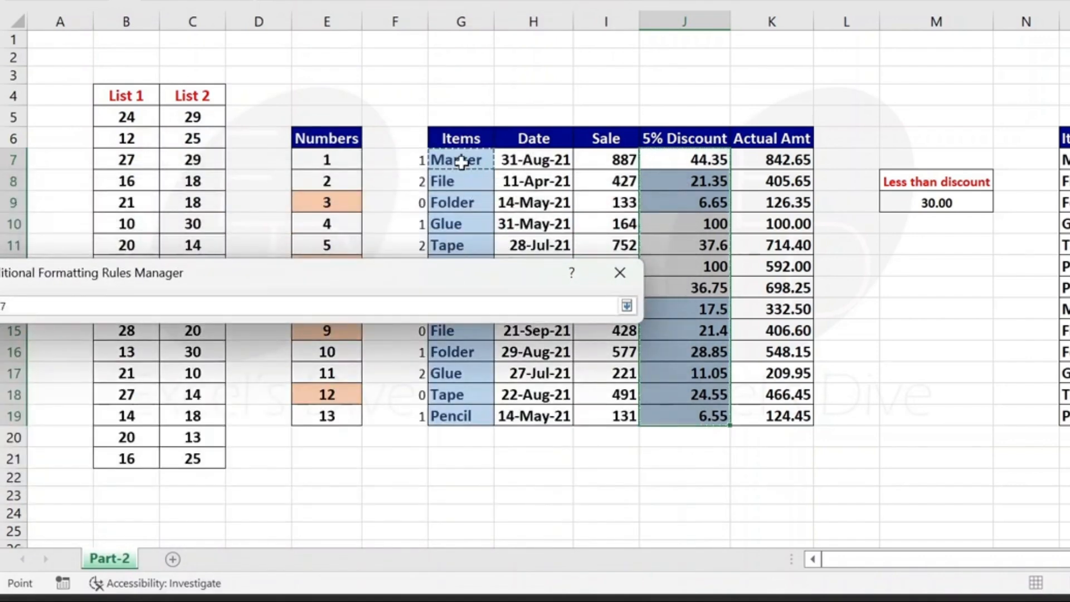
{"action": "key", "text": "ctrl+shift+Right"}
{"action": "key", "text": "ctrl+shift+Down"}
{"action": "key", "text": "Return"}
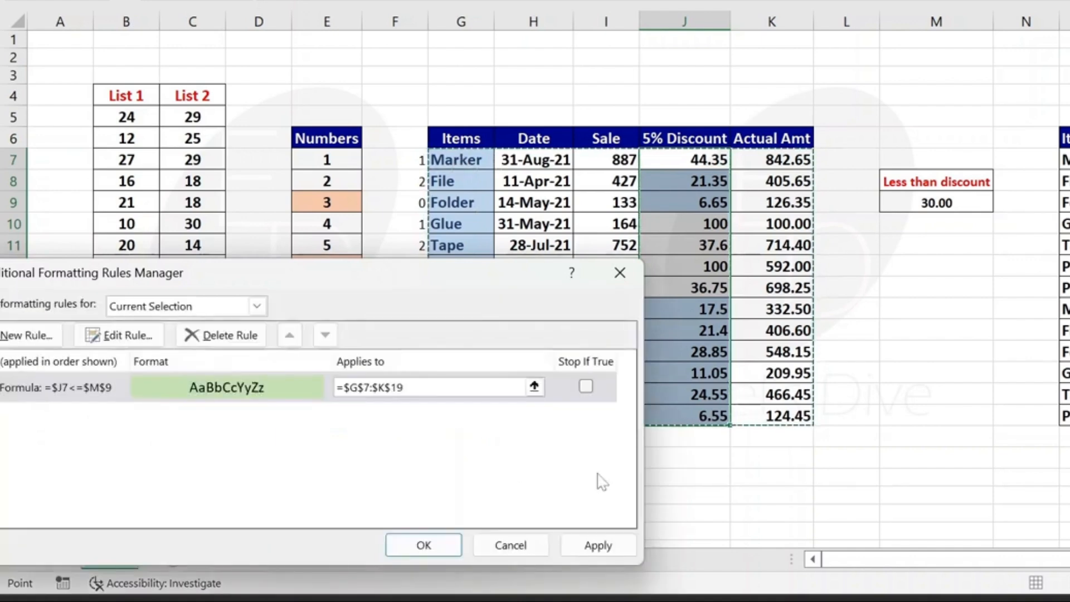
{"action": "left_click", "coordinate": [598, 546]}
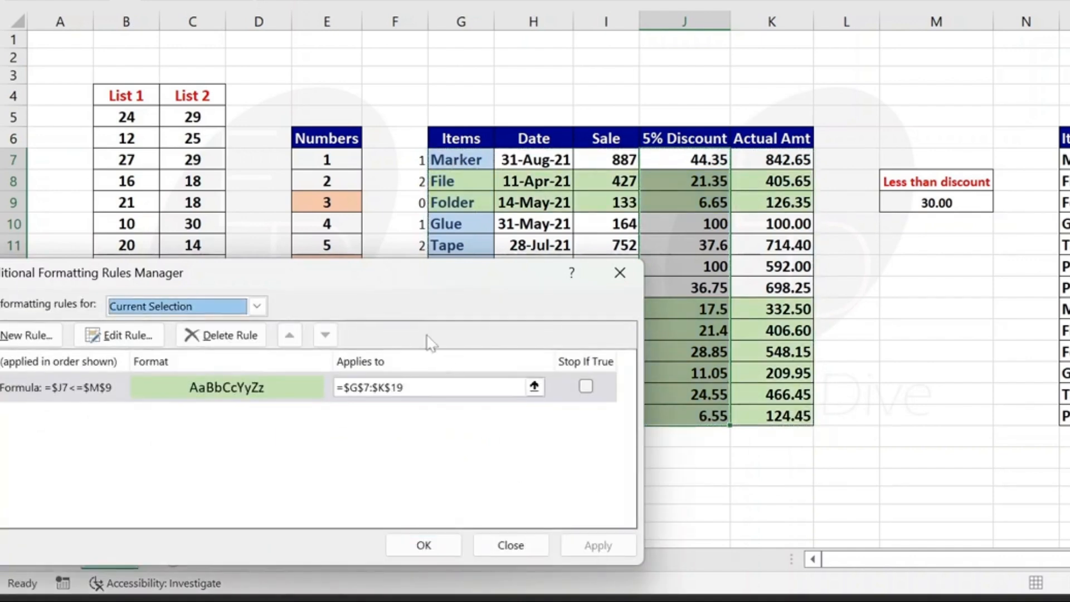
Remove the column lock from J7 in the discount rule, making its formula =J7<=$M$9, and apply the change.
{"action": "left_click_drag", "start_coordinate": [363, 285], "coordinate": [705, 263]}
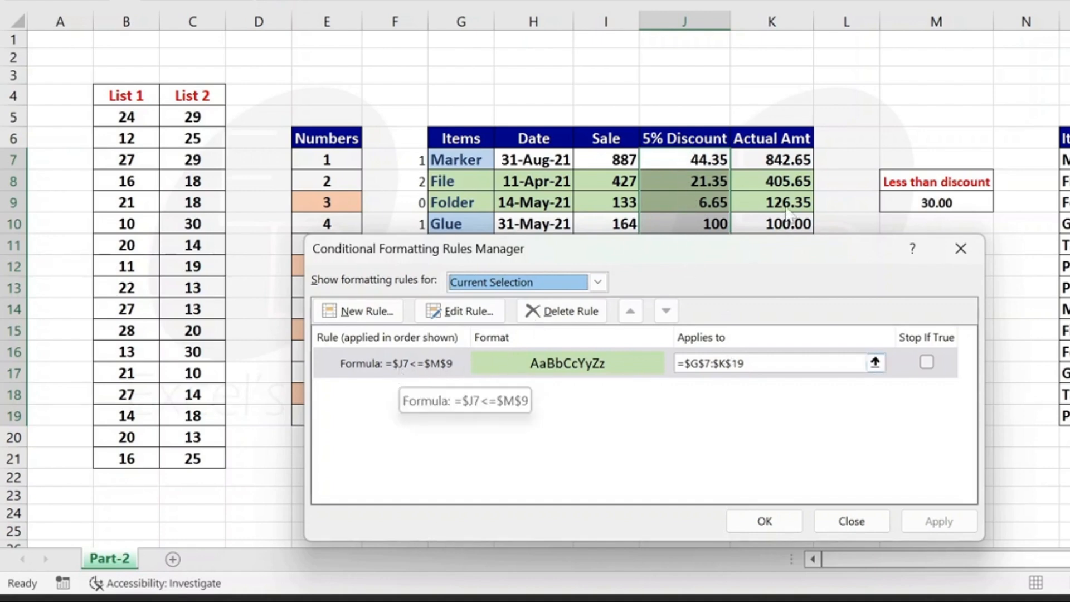
{"action": "double_click", "coordinate": [426, 374]}
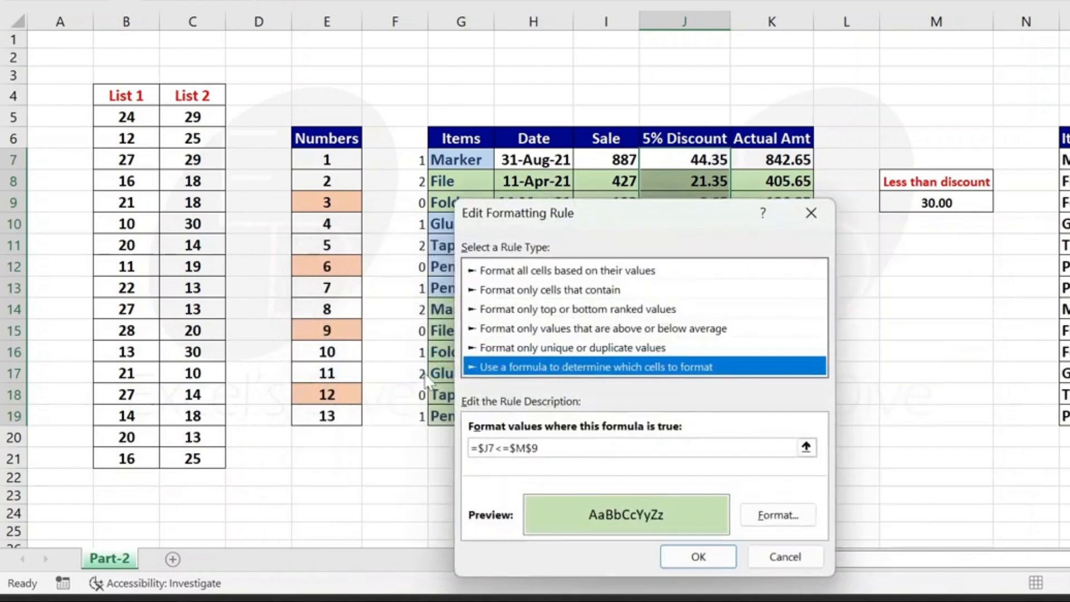
{"action": "left_click", "coordinate": [484, 447]}
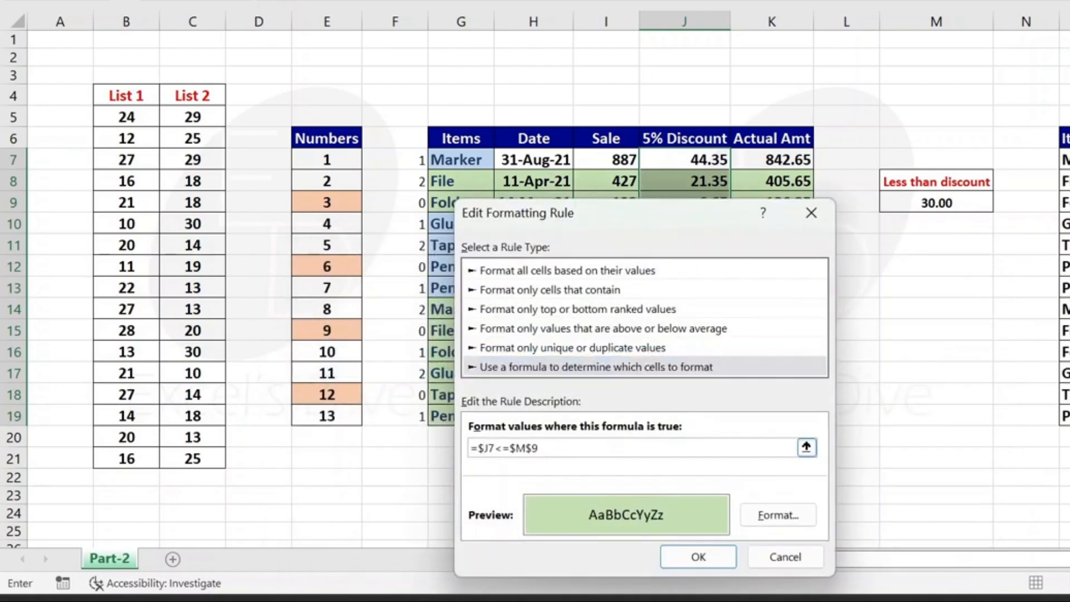
{"action": "key", "text": "BackSpace"}
{"action": "left_click", "coordinate": [704, 556]}
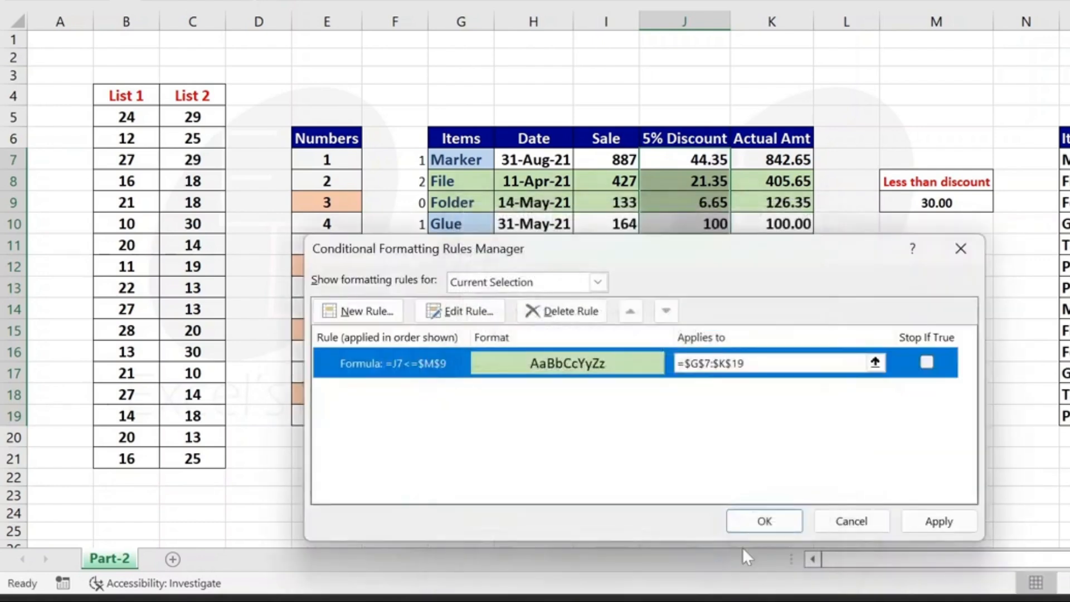
{"action": "left_click", "coordinate": [949, 528]}
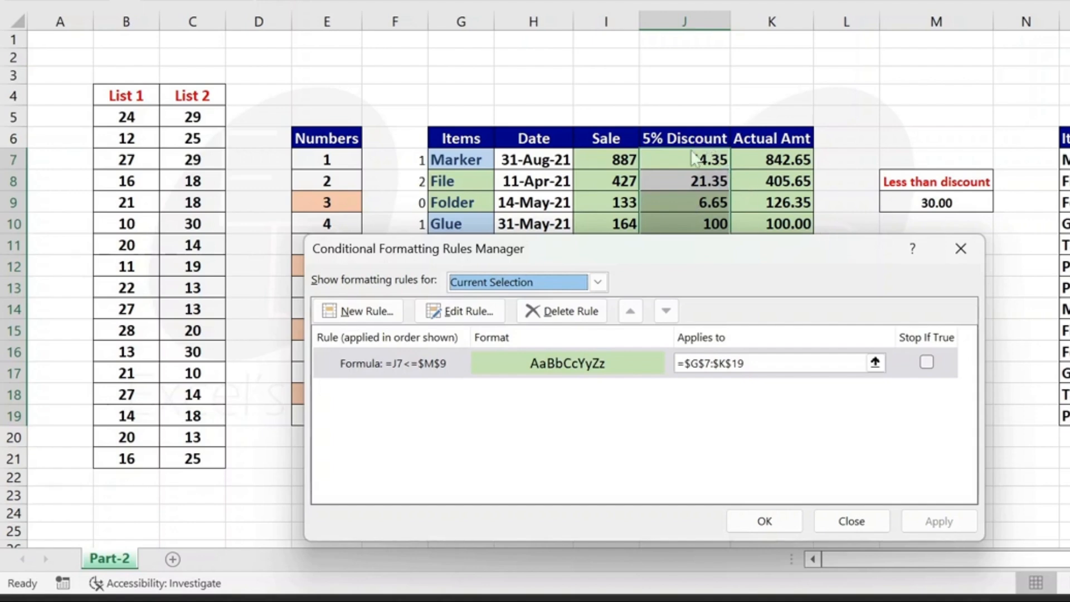
Lock column J again in the discount rule so its formula reads =$J7<=$M$9, apply it and close the rules manager.
{"action": "left_click_drag", "start_coordinate": [704, 255], "coordinate": [721, 434]}
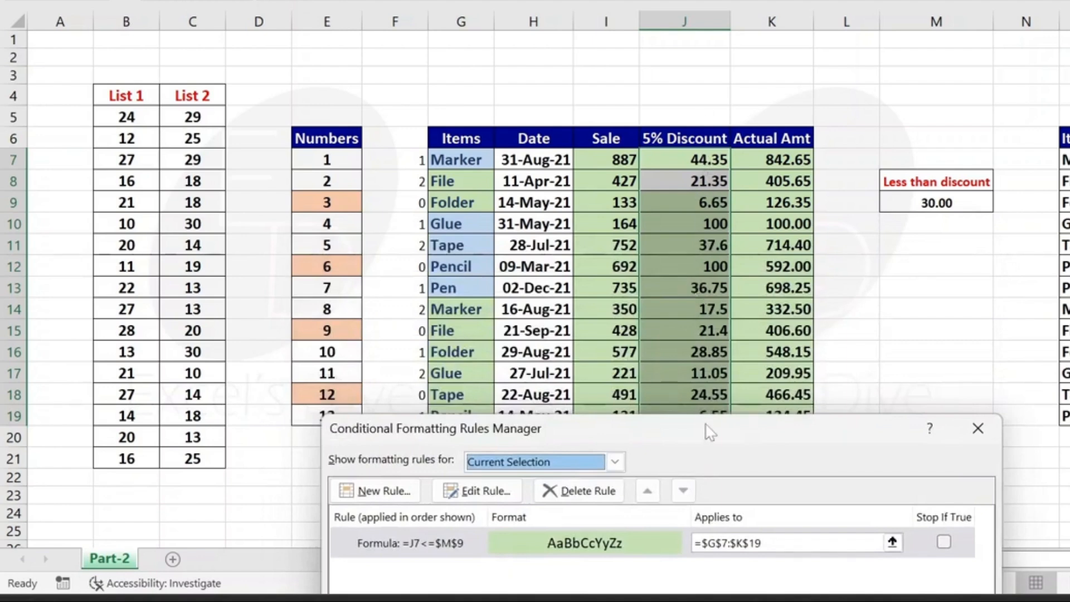
{"action": "left_click_drag", "start_coordinate": [709, 432], "coordinate": [712, 282]}
{"action": "left_click", "coordinate": [403, 395]}
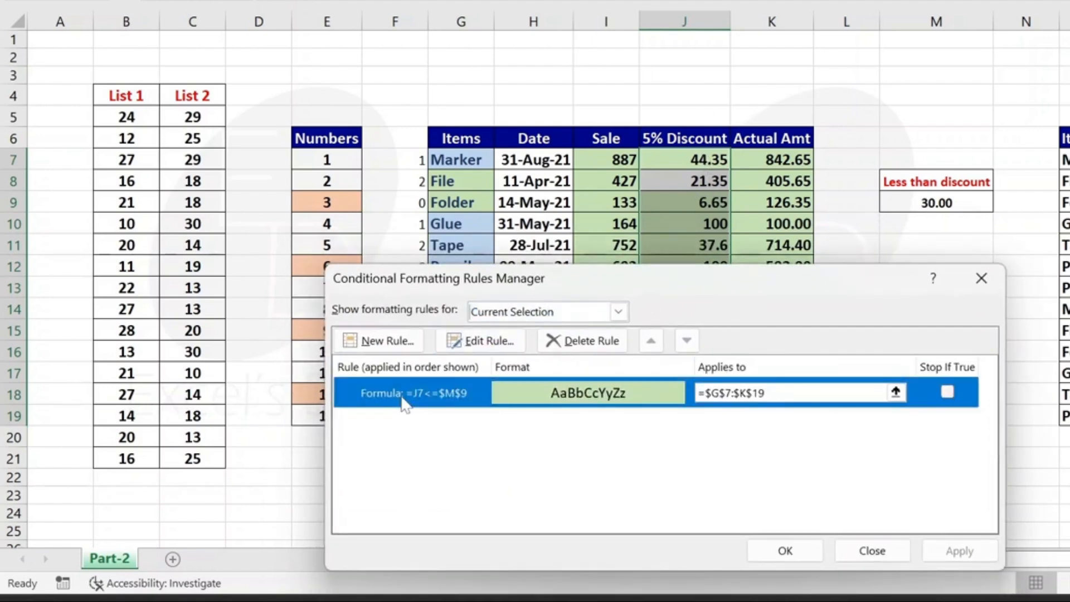
{"action": "left_click", "coordinate": [486, 342]}
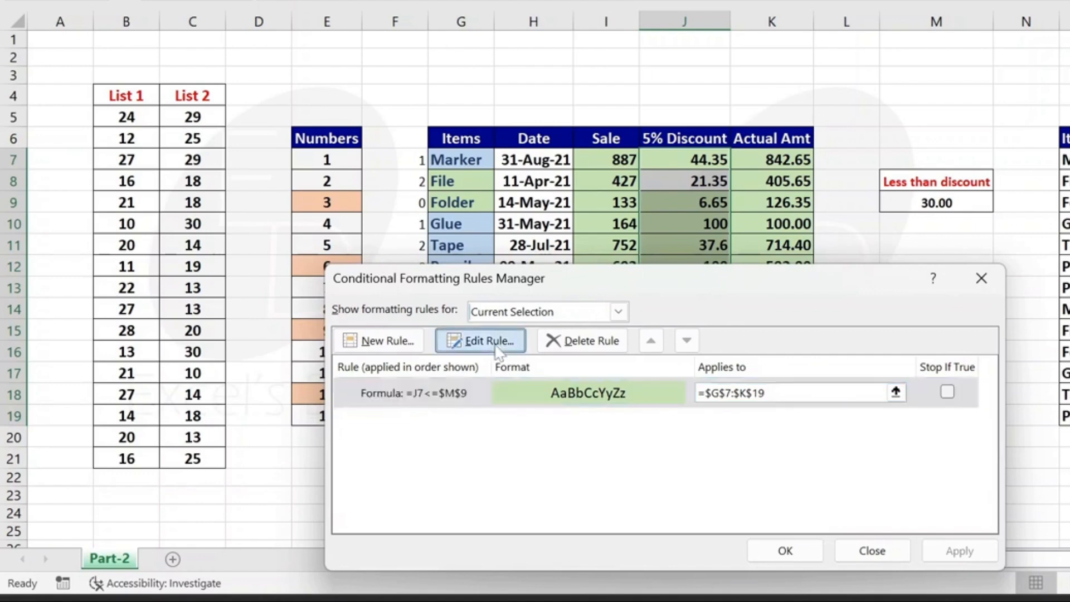
{"action": "left_click", "coordinate": [498, 457]}
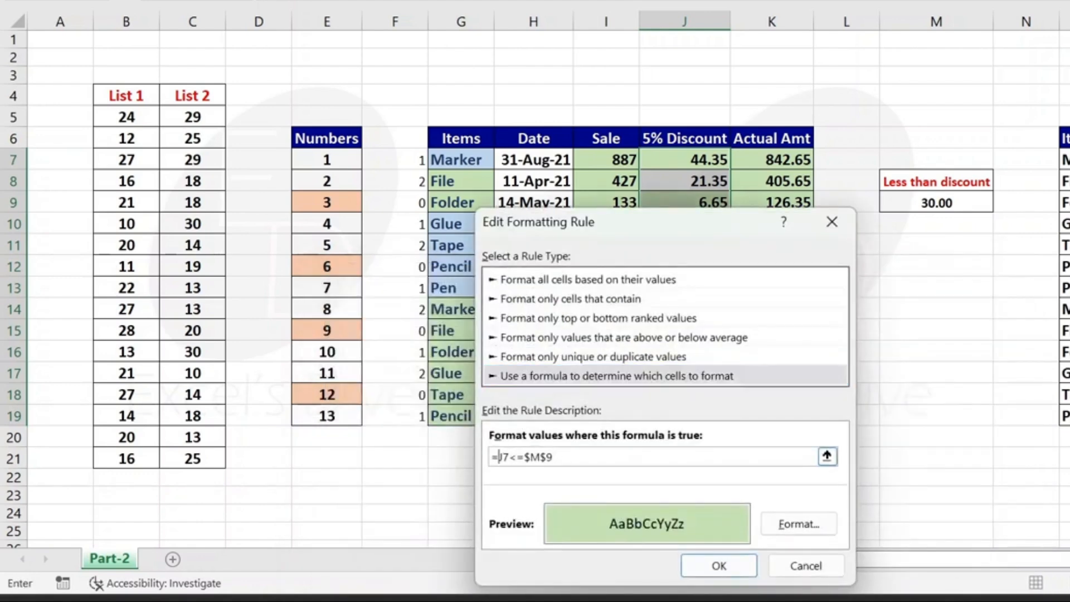
{"action": "type", "text": "$"}
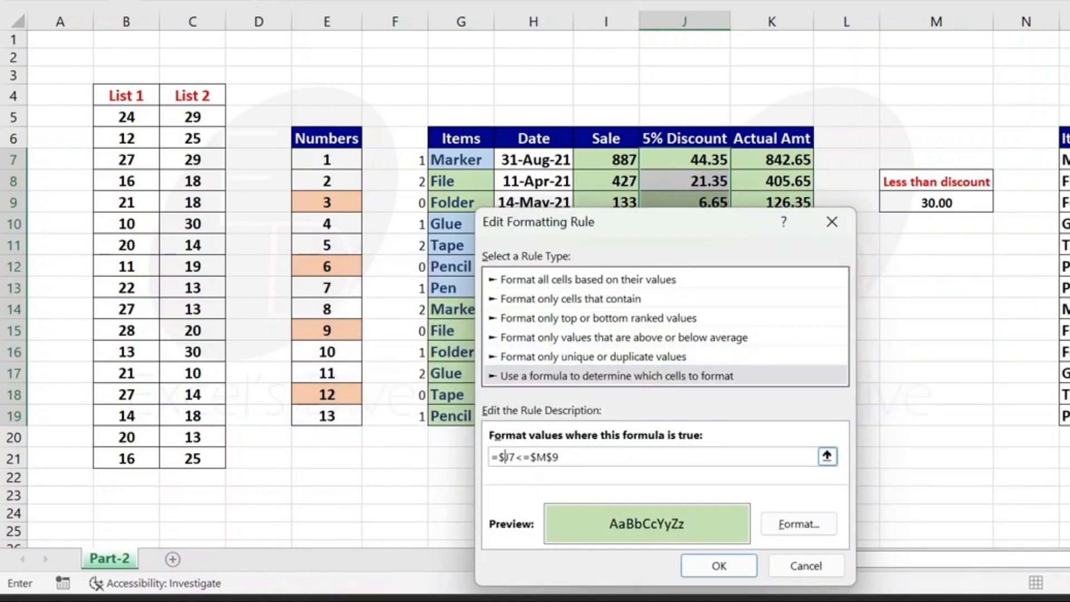
{"action": "left_click", "coordinate": [718, 566]}
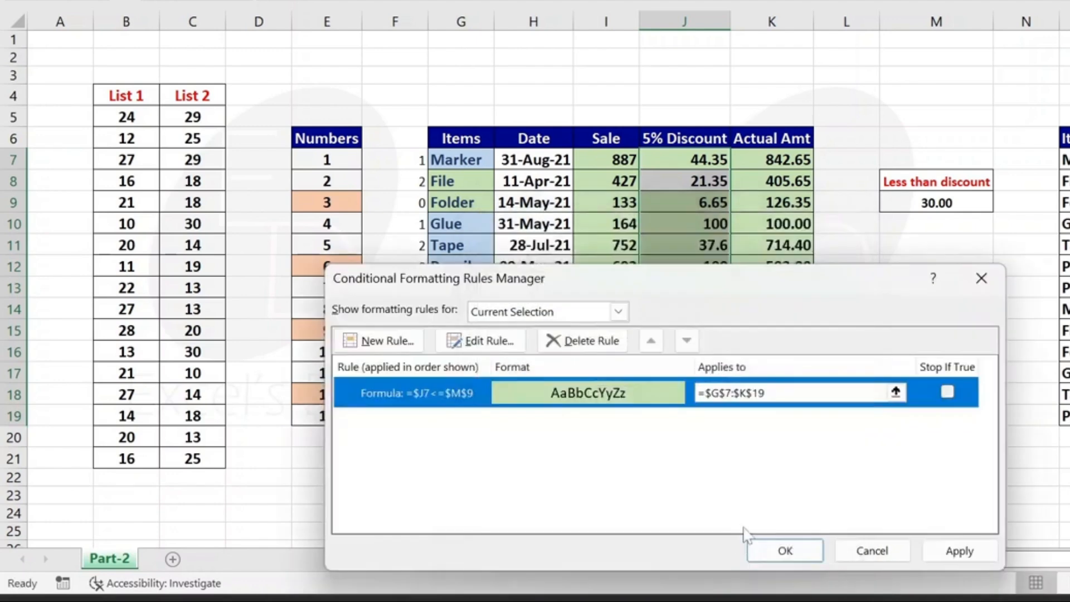
{"action": "left_click", "coordinate": [953, 551]}
{"action": "left_click", "coordinate": [785, 550]}
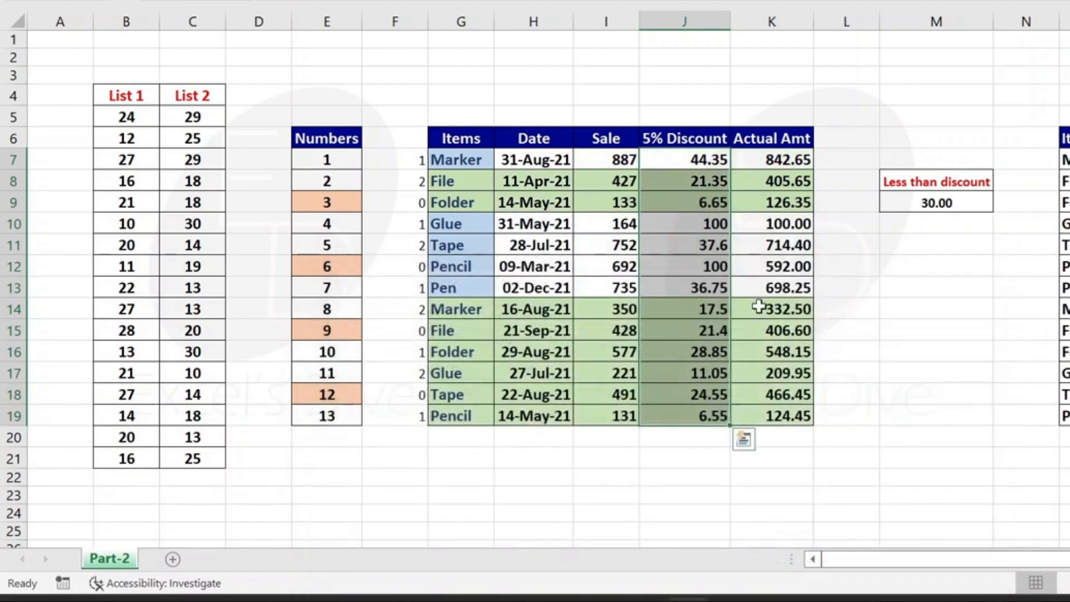
Test the Less than discount threshold in M9 with 15, and finally set it to 10.
{"action": "left_click", "coordinate": [923, 208]}
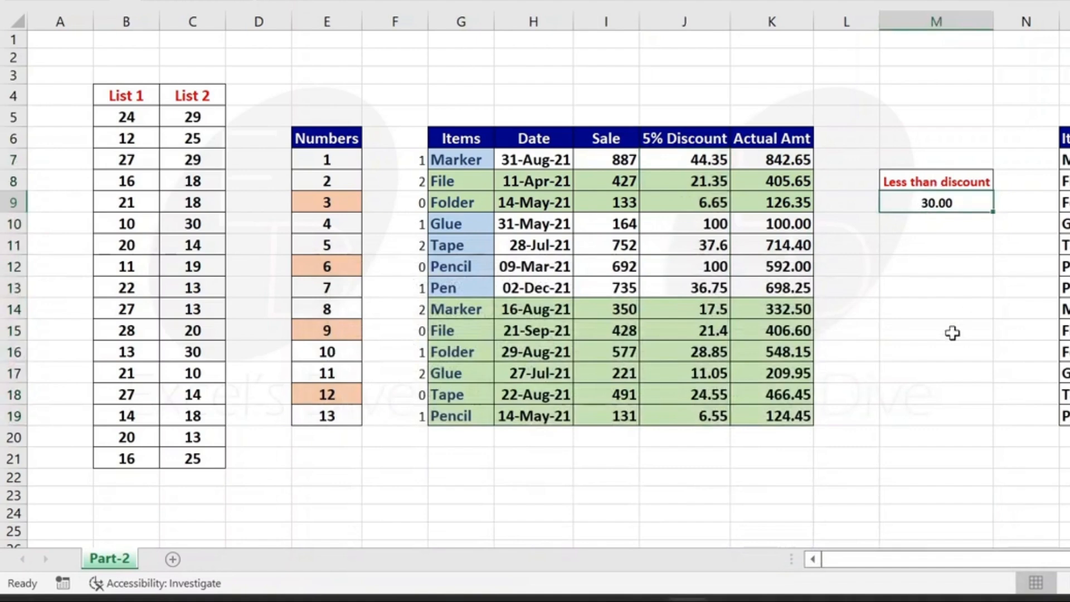
{"action": "type", "text": "15"}
{"action": "key", "text": "Return"}
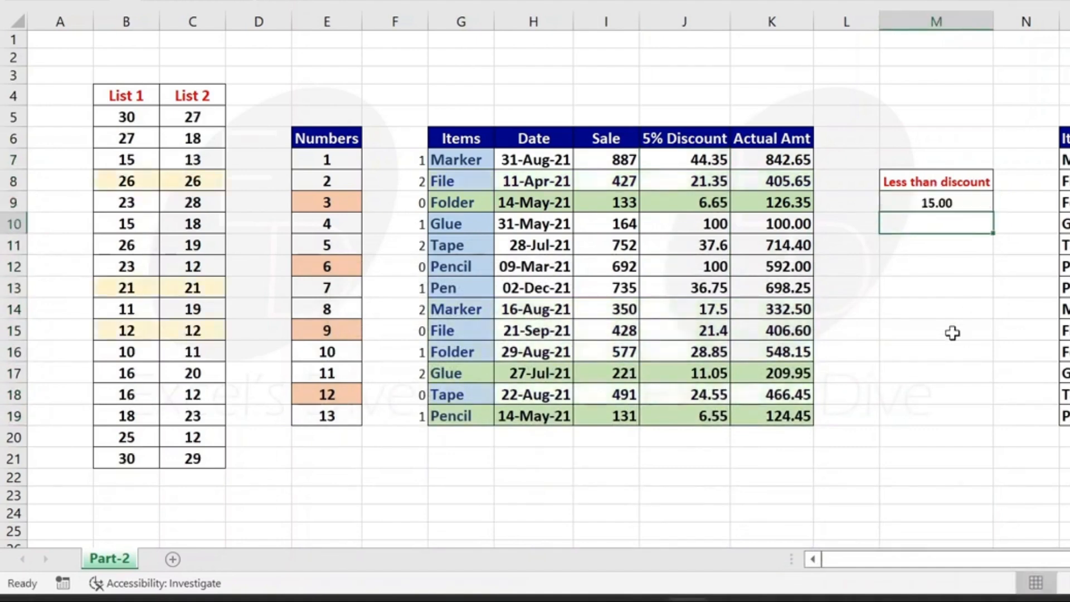
{"action": "key", "text": "Up"}
{"action": "type", "text": "10"}
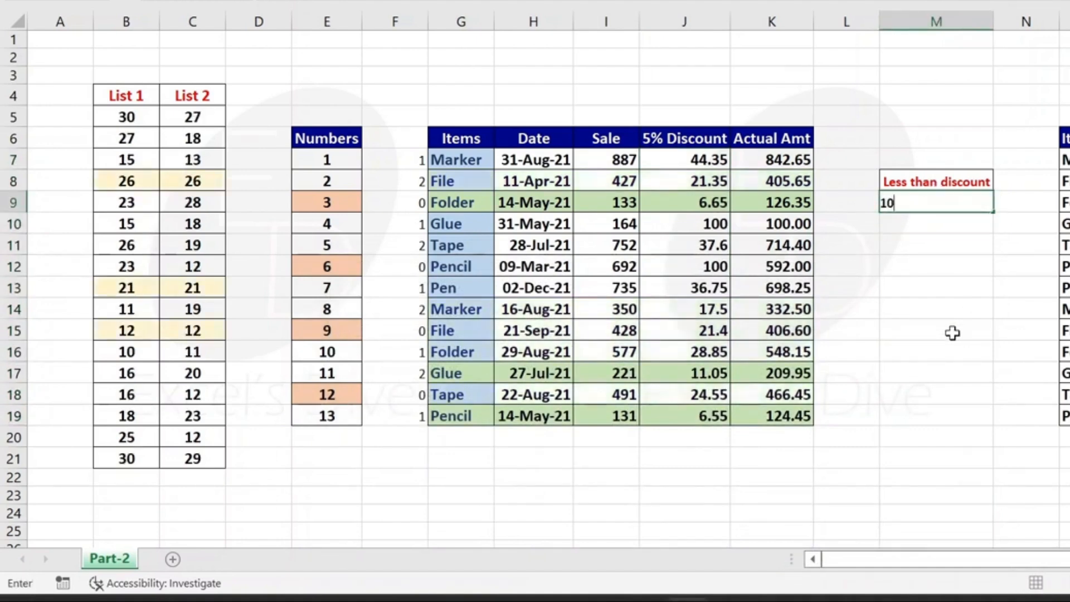
{"action": "key", "text": "Return"}
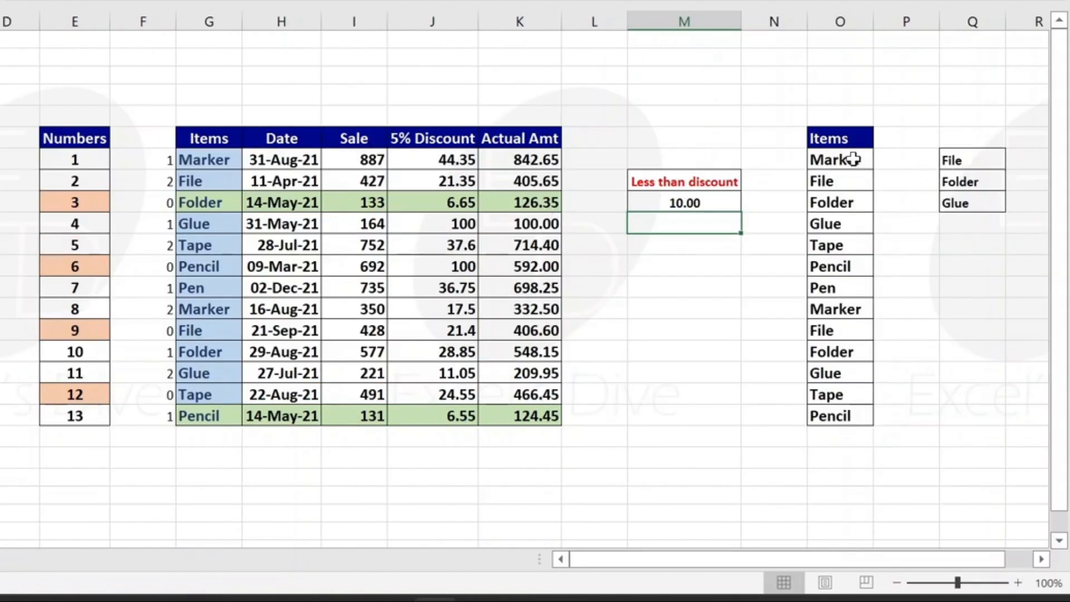
Examine the Items list in O7:O19 and the short list of items in Q7:Q9.
{"action": "left_click", "coordinate": [853, 159]}
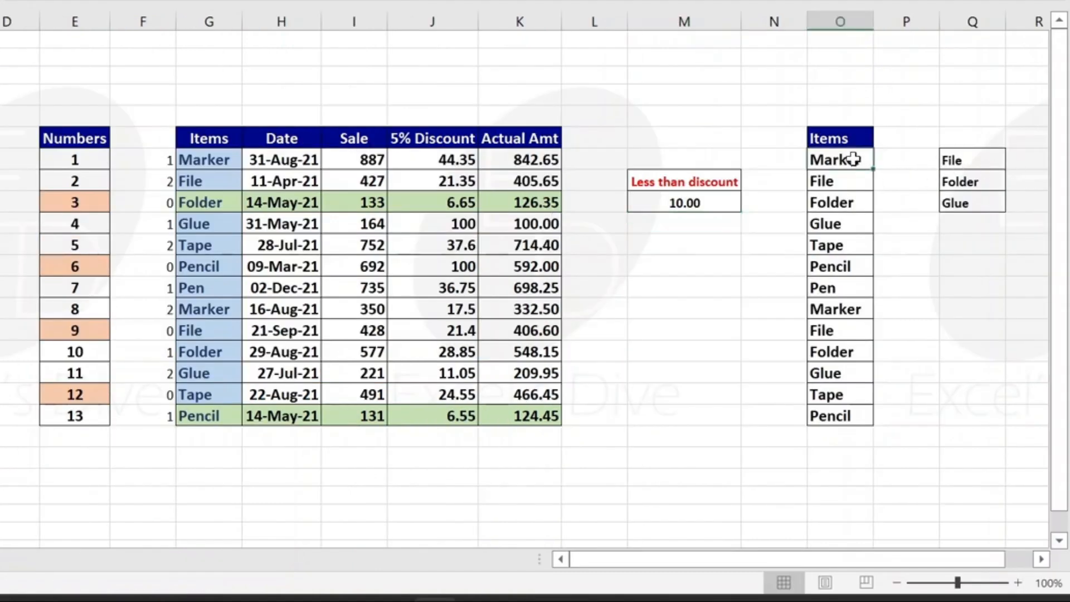
{"action": "key", "text": "ctrl+shift+Down"}
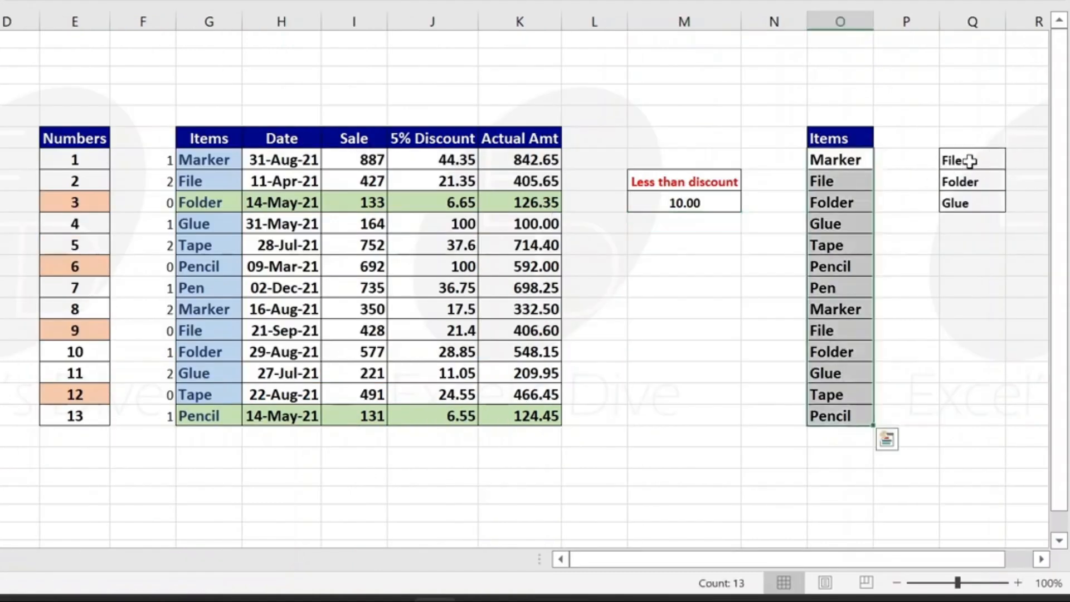
{"action": "left_click", "coordinate": [970, 161]}
{"action": "key", "text": "ctrl+shift+Down"}
{"action": "left_click", "coordinate": [970, 160]}
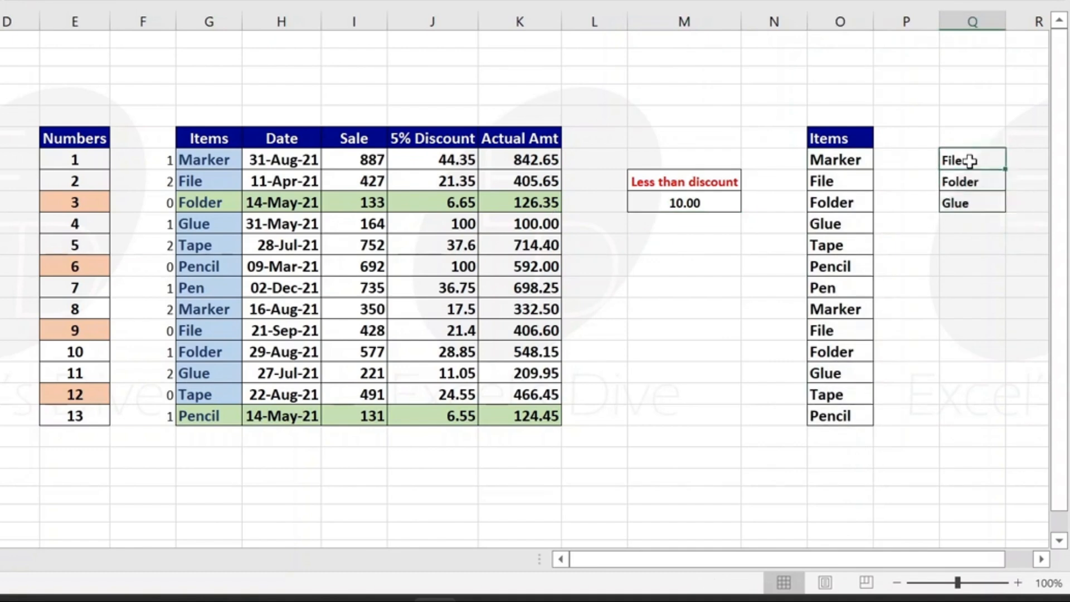
{"action": "left_click", "coordinate": [845, 162]}
{"action": "key", "text": "ctrl+shift+Down"}
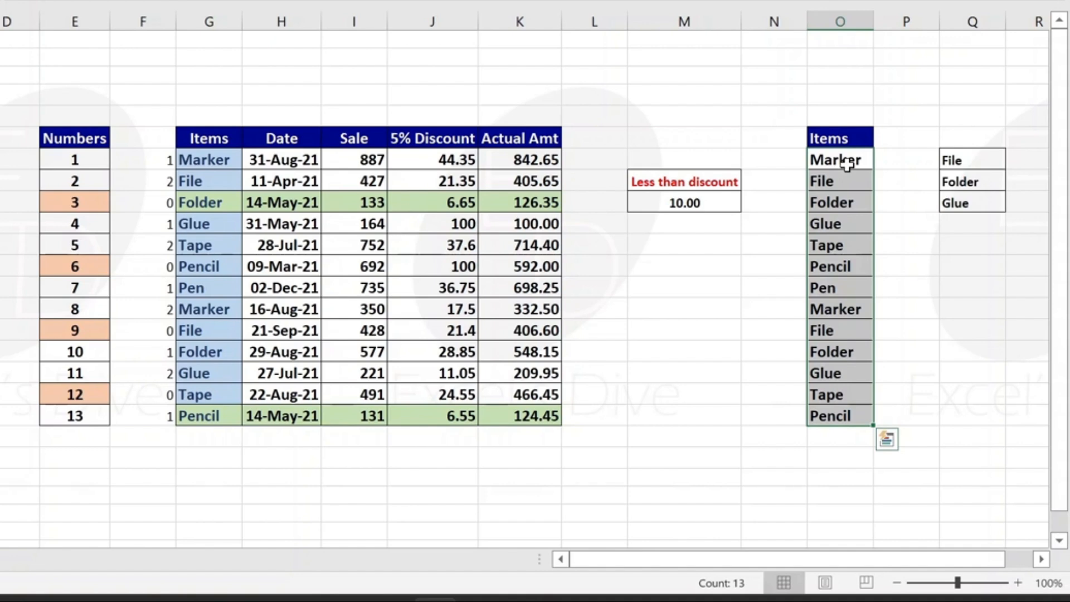
Enter the formula =MATCH(O7,$Q$7:$Q$9,0) in cell P7, beside the first item of the Items list.
{"action": "left_click", "coordinate": [891, 162]}
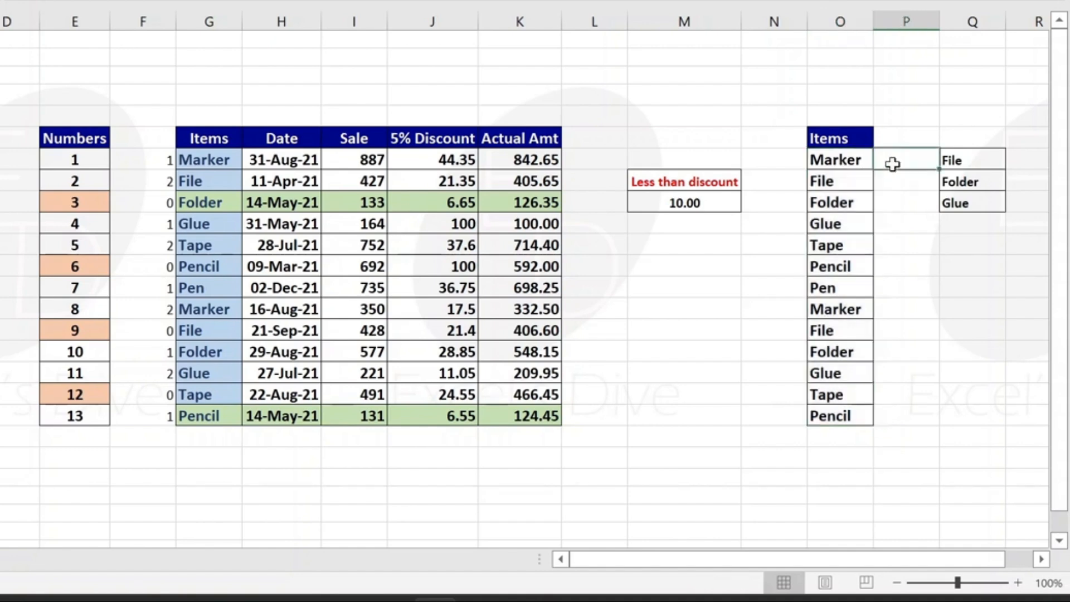
{"action": "type", "text": "=a"}
{"action": "key", "text": "BackSpace"}
{"action": "type", "text": "mat"}
{"action": "key", "text": "Tab"}
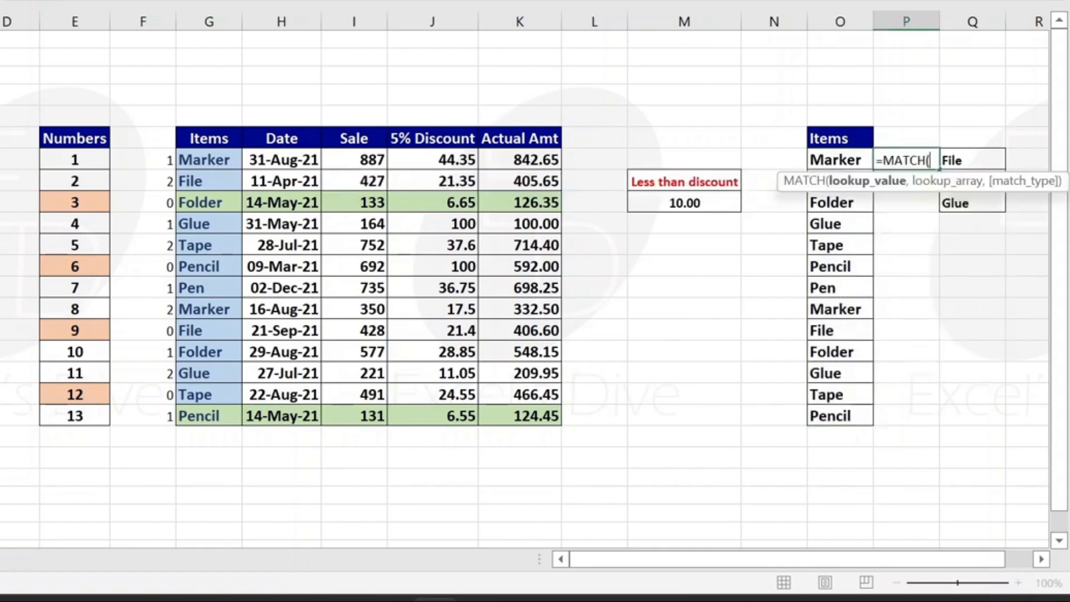
{"action": "key", "text": "Left"}
{"action": "type", "text": ","}
{"action": "key", "text": "Right"}
{"action": "key", "text": "Page_Down"}
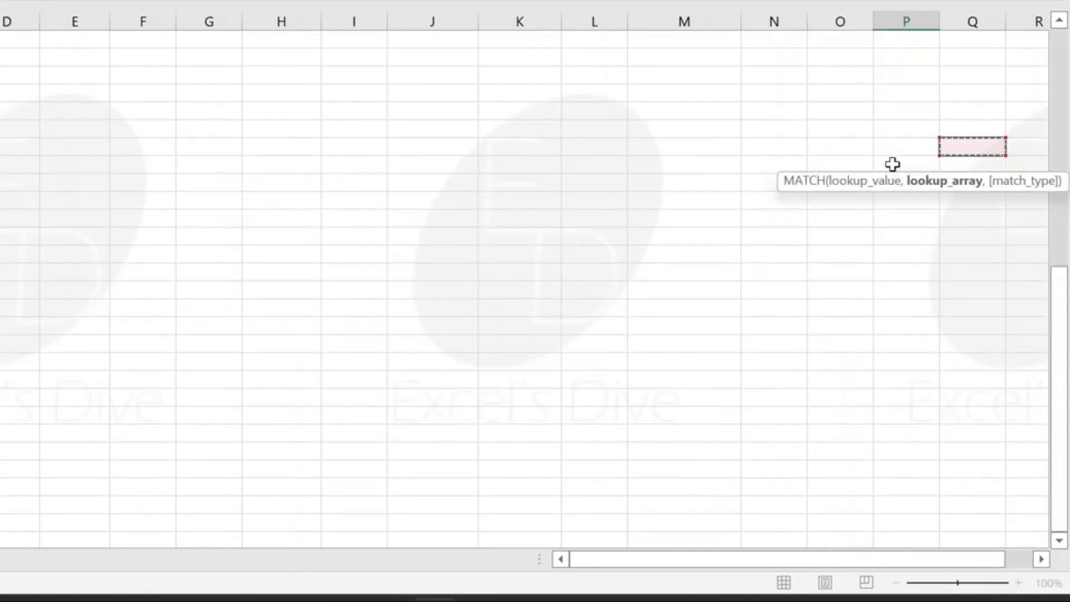
{"action": "key", "text": "Page_Up"}
{"action": "key", "text": "Down"}
{"action": "key", "text": "Down"}
{"action": "key", "text": "Down"}
{"action": "key", "text": "Down"}
{"action": "key", "text": "Down"}
{"action": "key", "text": "shift+Down"}
{"action": "key", "text": "shift+Down"}
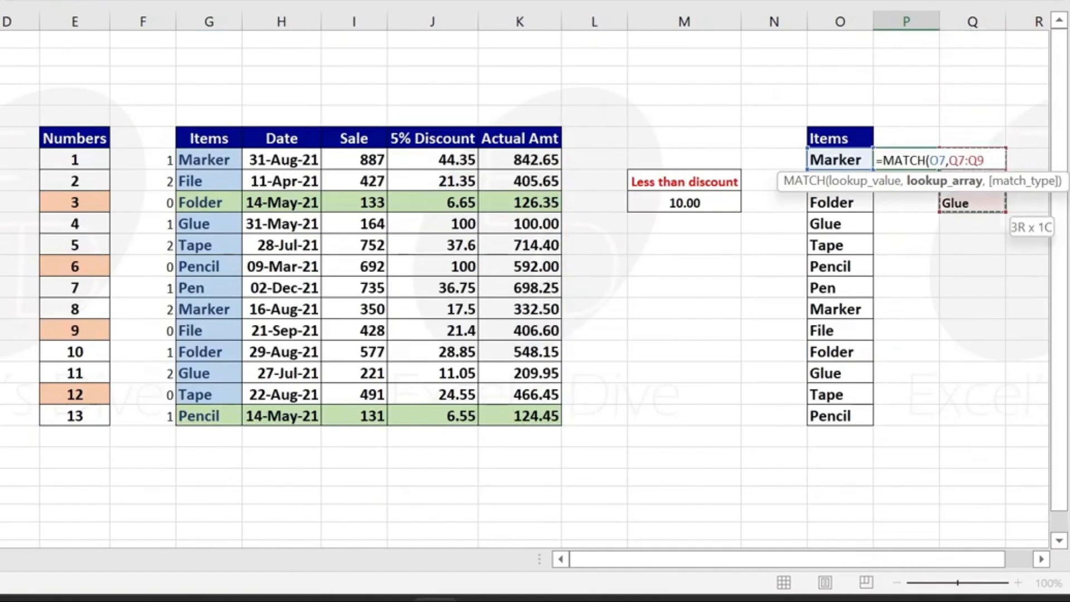
{"action": "key", "text": "F4"}
{"action": "type", "text": ",0)"}
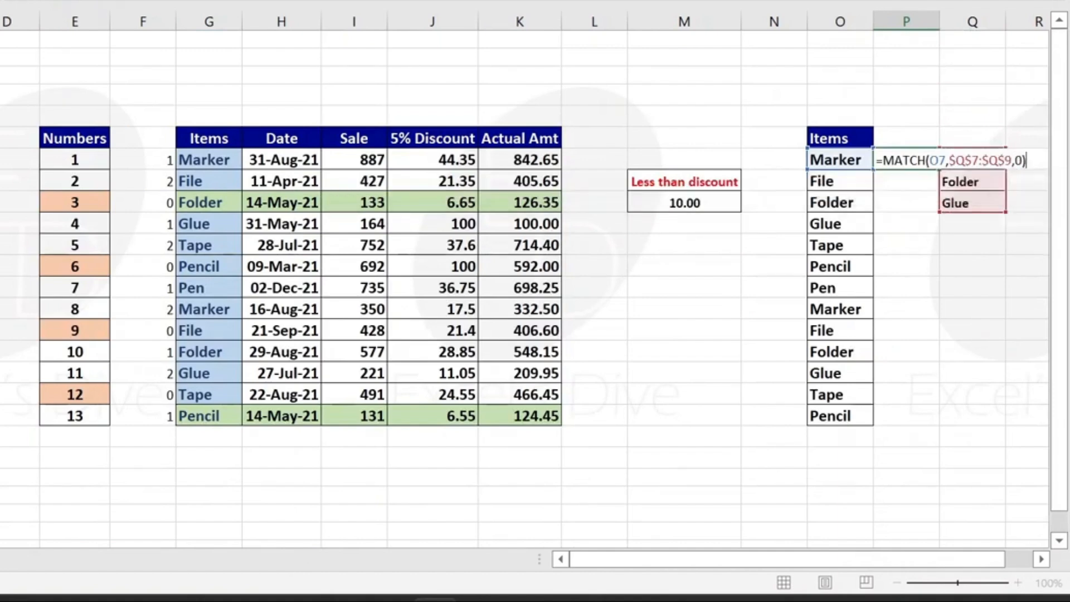
{"action": "key", "text": "Return"}
Copy the MATCH formula from P7 down to P19, alongside the whole Items list.
{"action": "key", "text": "Up"}
{"action": "key", "text": "ctrl+c"}
{"action": "key", "text": "Left"}
{"action": "key", "text": "ctrl+Down"}
{"action": "key", "text": "Right"}
{"action": "key", "text": "ctrl+shift+Up"}
{"action": "key", "text": "ctrl+v"}
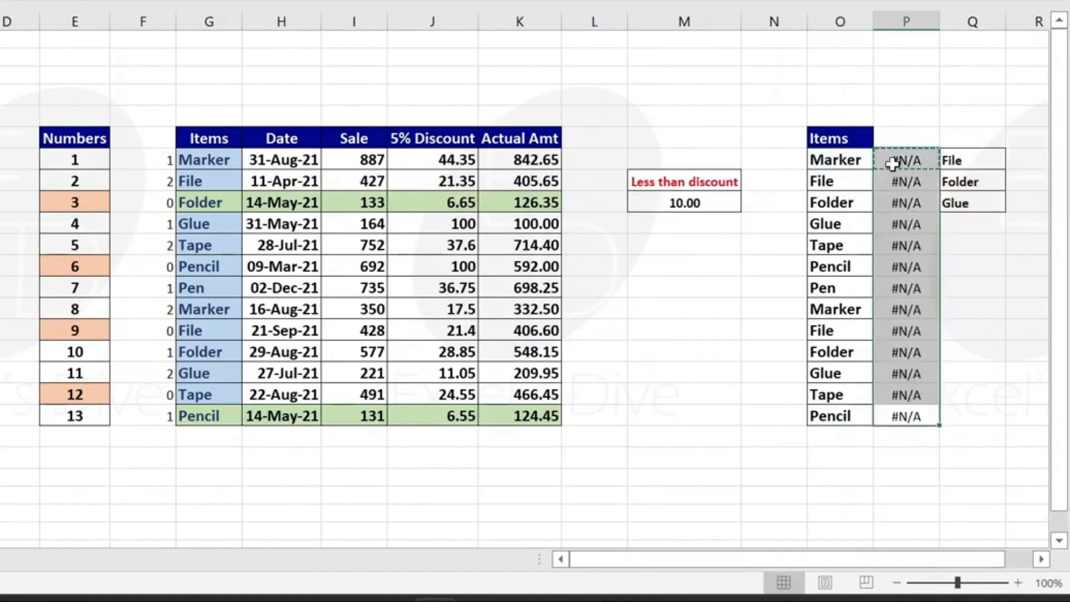
{"action": "key", "text": "Escape"}
Select the items in O7:O19 and start a new conditional formatting rule that uses a formula.
{"action": "key", "text": "Up"}
{"action": "key", "text": "Up"}
{"action": "key", "text": "Up"}
{"action": "key", "text": "Up"}
{"action": "key", "text": "Up"}
{"action": "key", "text": "Up"}
{"action": "key", "text": "Up"}
{"action": "key", "text": "Up"}
{"action": "key", "text": "Up"}
{"action": "key", "text": "Up"}
{"action": "key", "text": "Up"}
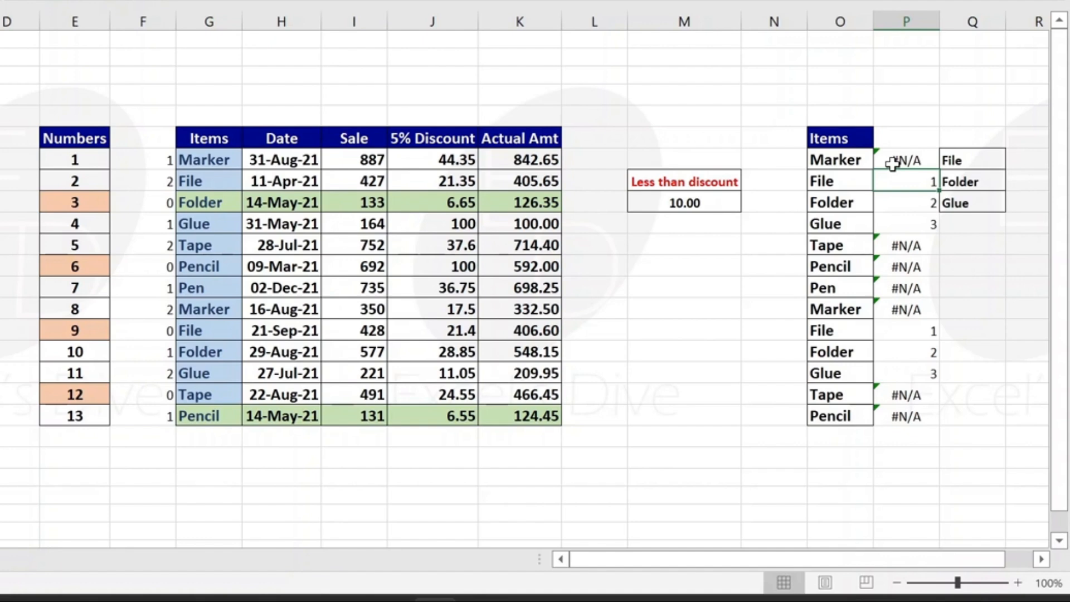
{"action": "key", "text": "Up"}
{"action": "key", "text": "Left"}
{"action": "key", "text": "ctrl+shift+Down"}
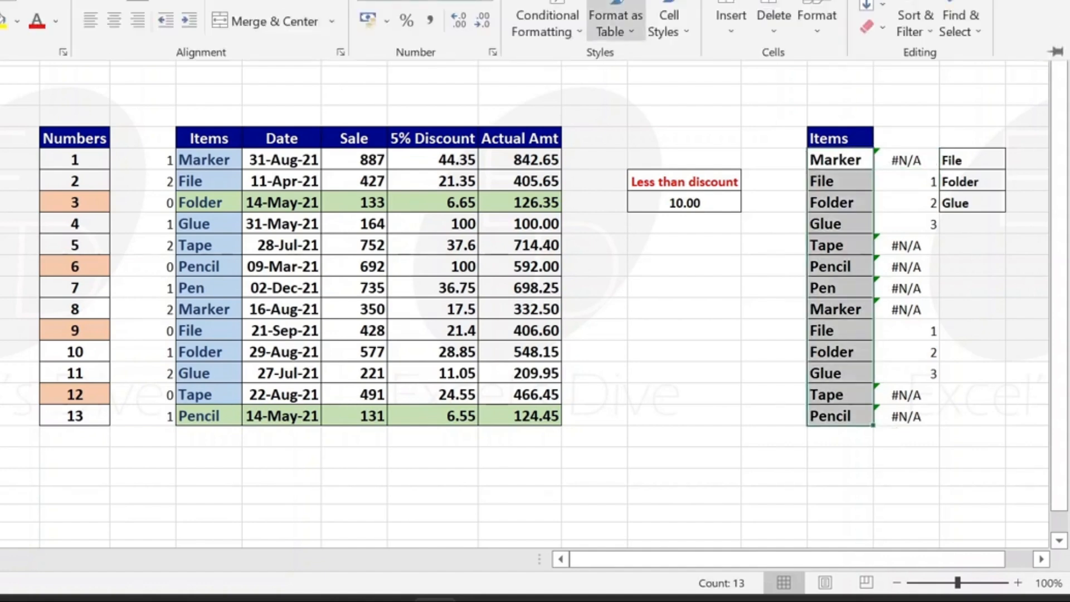
{"action": "left_click", "coordinate": [549, 24]}
{"action": "left_click", "coordinate": [572, 286]}
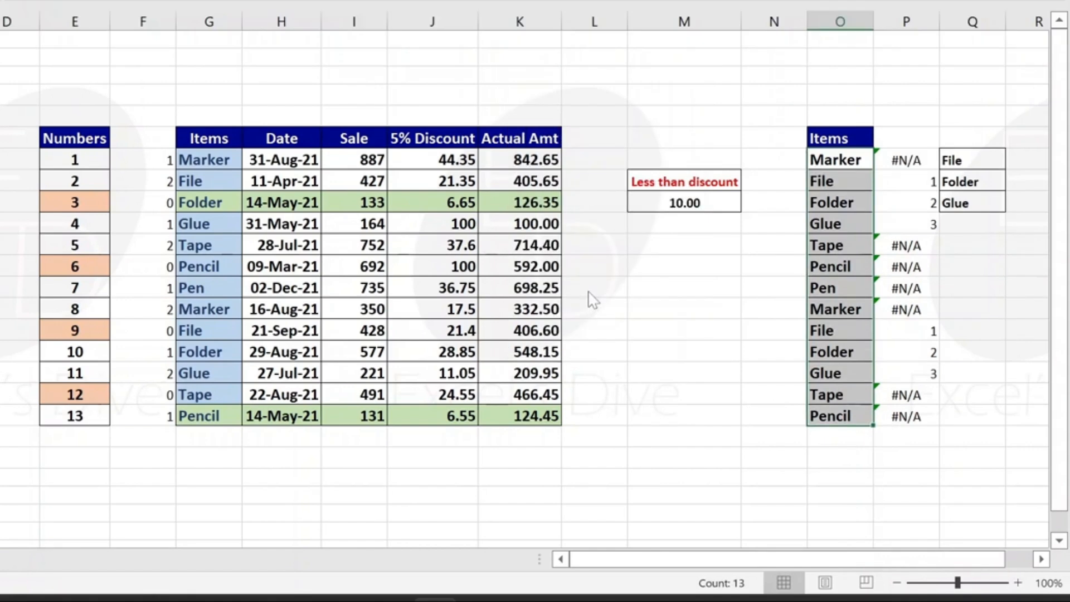
{"action": "left_click", "coordinate": [276, 335]}
{"action": "left_click", "coordinate": [241, 413]}
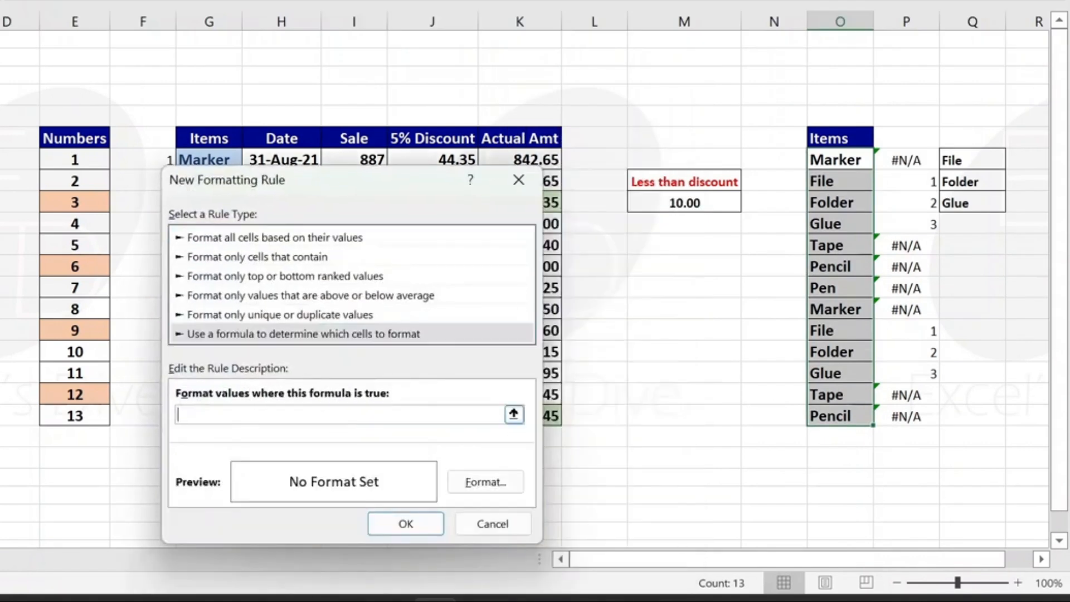
Enter =Match($O7,$Q$7:$Q$9,0) as the new rule's formula for the items in O7:O19.
{"action": "type", "text": "=Match"}
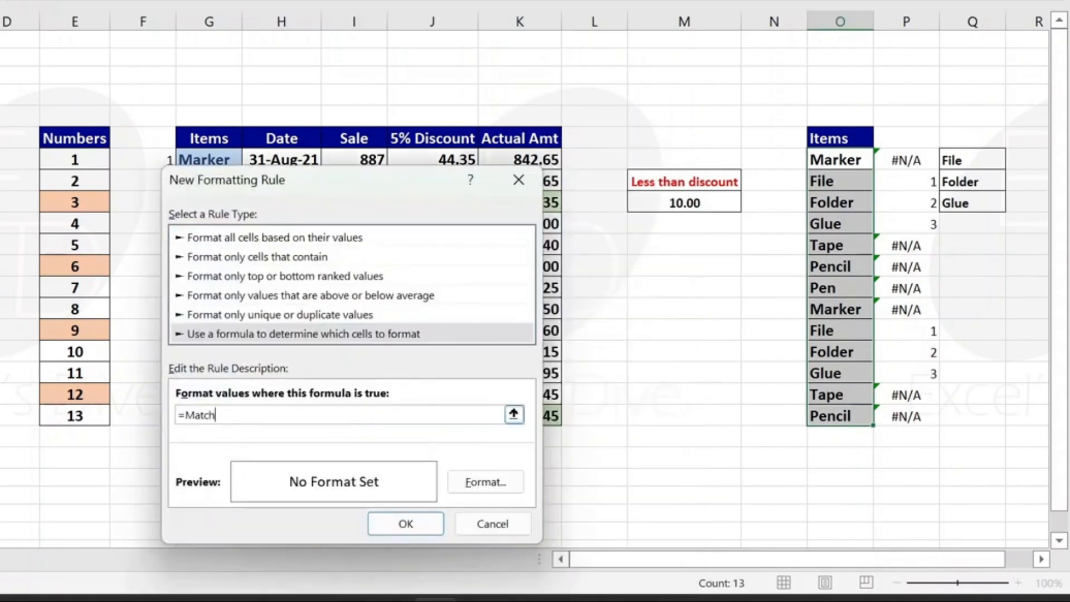
{"action": "type", "text": "("}
{"action": "left_click", "coordinate": [840, 160]}
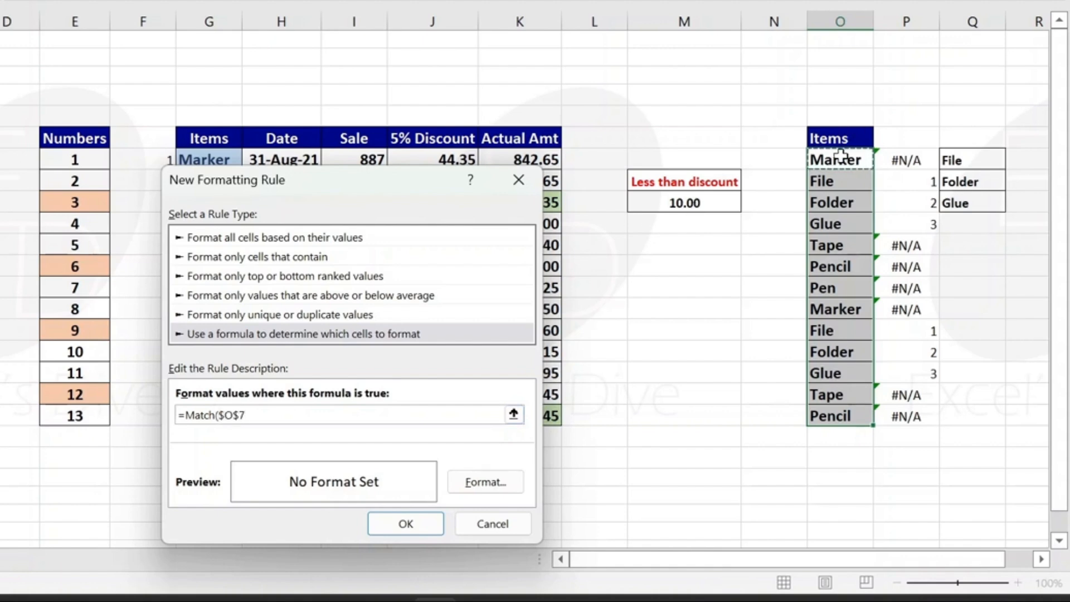
{"action": "key", "text": "F4"}
{"action": "key", "text": "F4"}
{"action": "type", "text": ","}
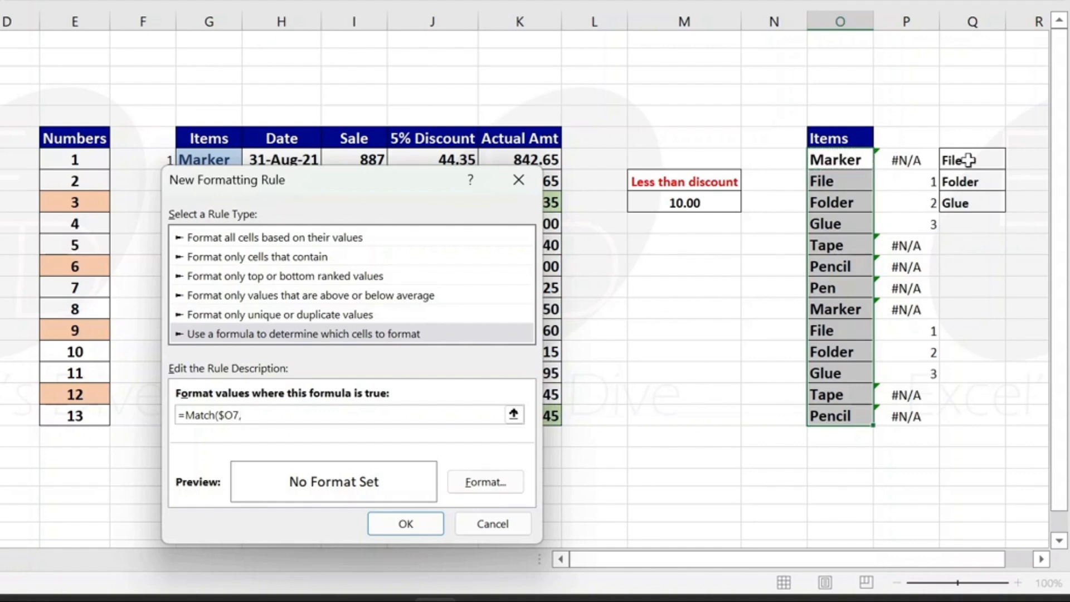
{"action": "left_click_drag", "start_coordinate": [973, 161], "coordinate": [972, 204]}
{"action": "key", "text": "F4"}
{"action": "key", "text": "F4"}
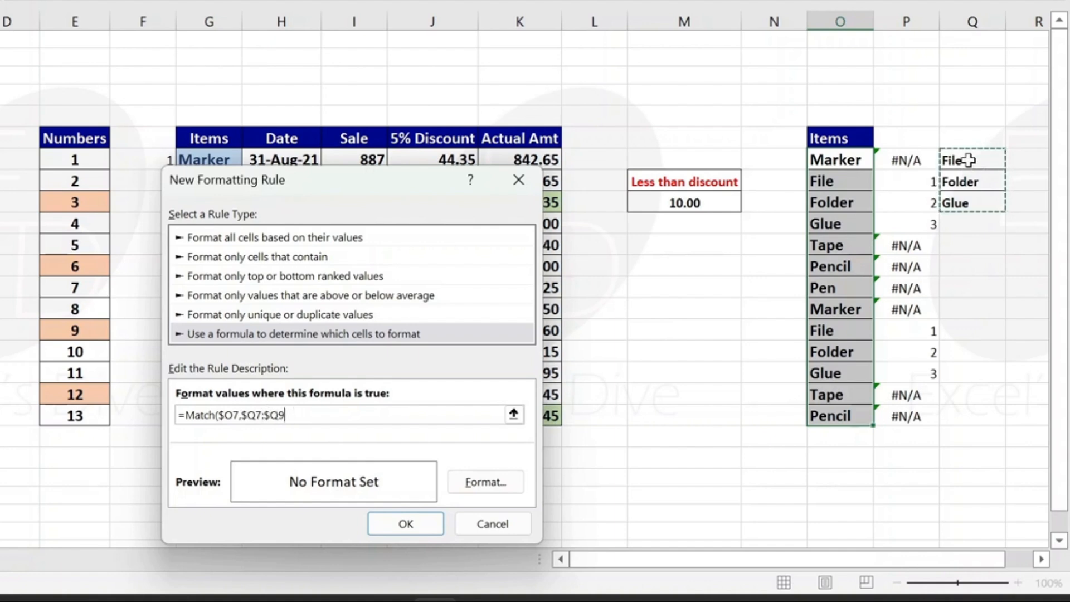
{"action": "key", "text": "F4"}
{"action": "key", "text": "F4"}
{"action": "type", "text": ",0"}
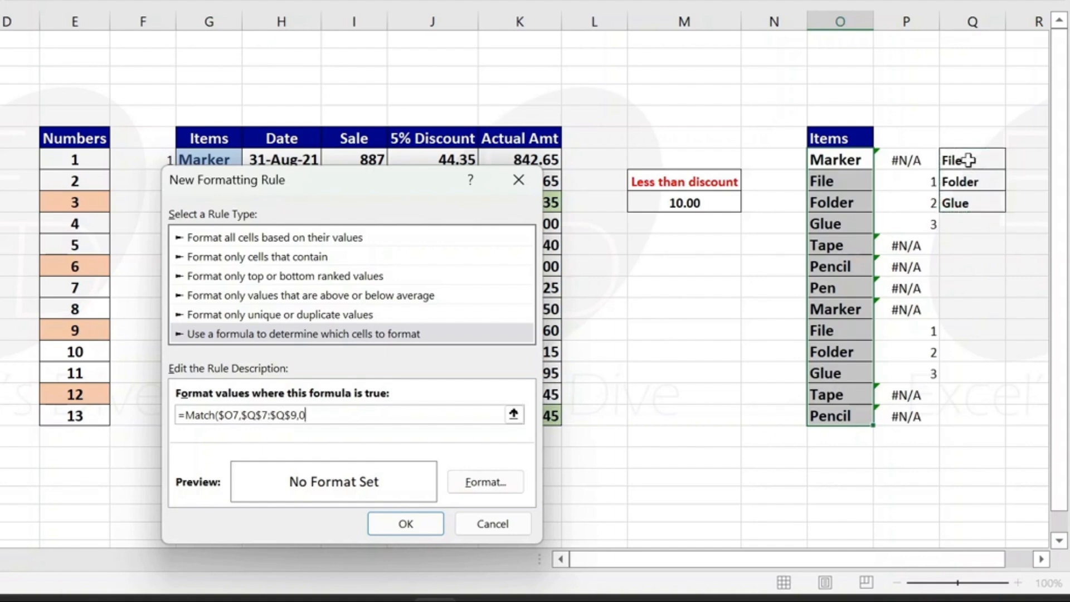
Give the MATCH rule a light blue background fill and apply it to the items in O7:O19.
{"action": "left_click", "coordinate": [487, 494]}
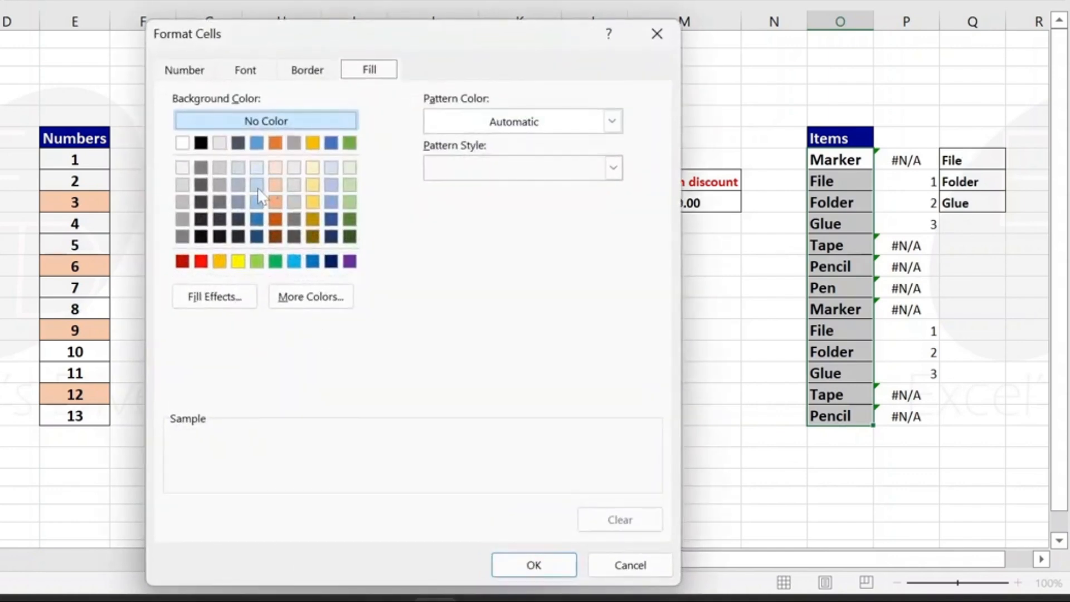
{"action": "left_click", "coordinate": [257, 185]}
{"action": "left_click", "coordinate": [516, 565]}
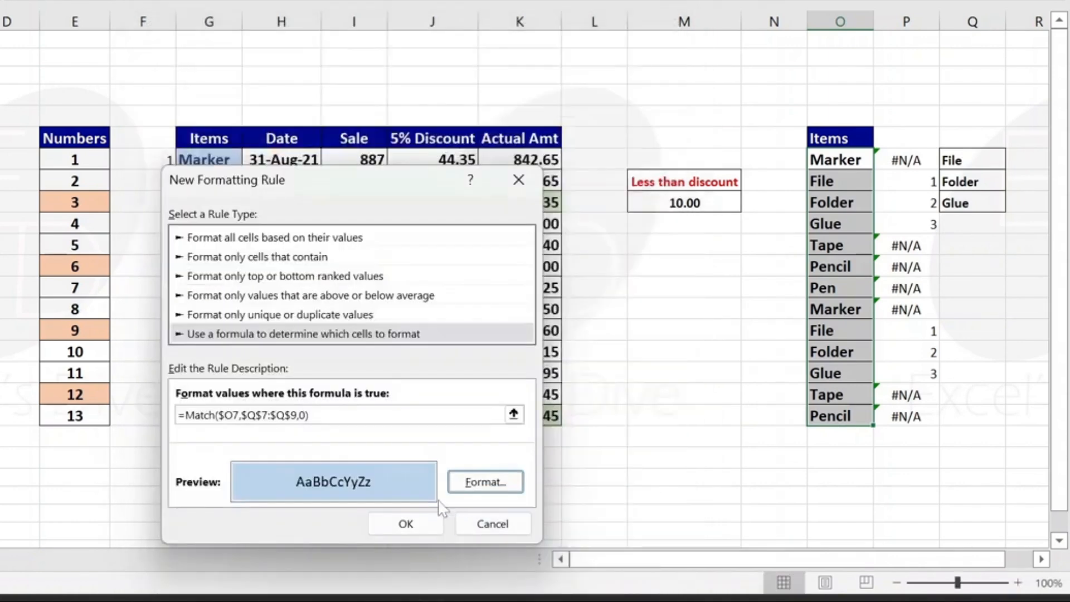
{"action": "left_click", "coordinate": [409, 517]}
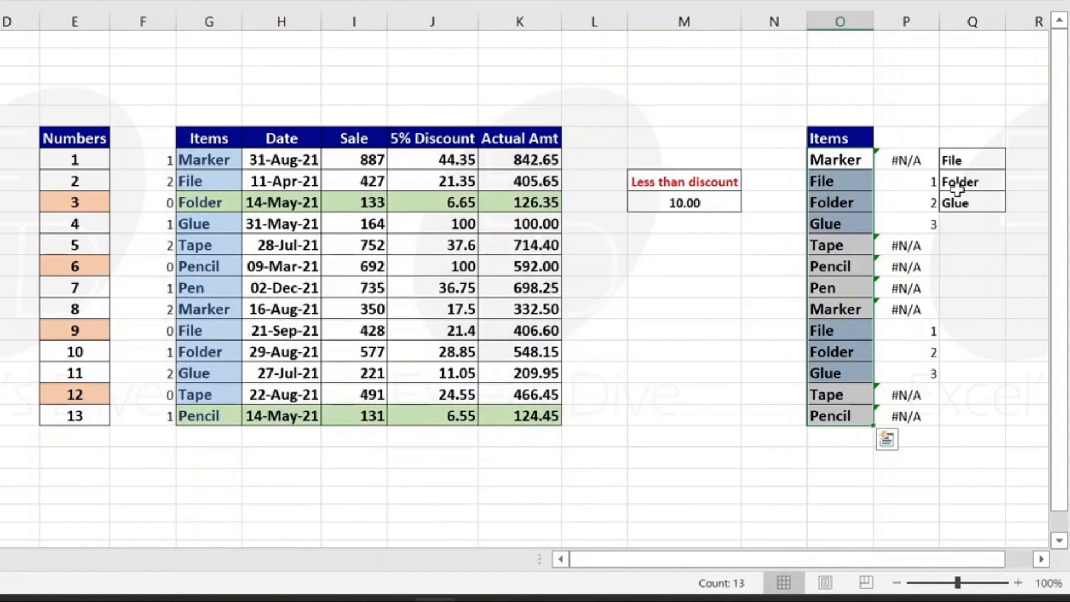
Replace the item in cell Q8 of the short list with Tape.
{"action": "left_click", "coordinate": [964, 182]}
{"action": "type", "text": "Tape"}
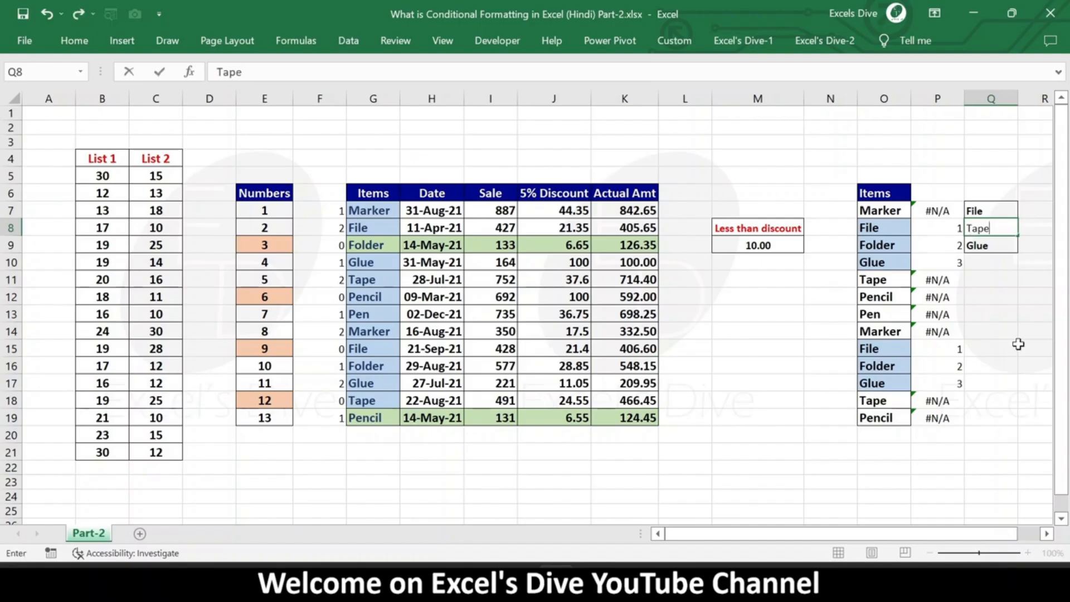
{"action": "key", "text": "Return"}
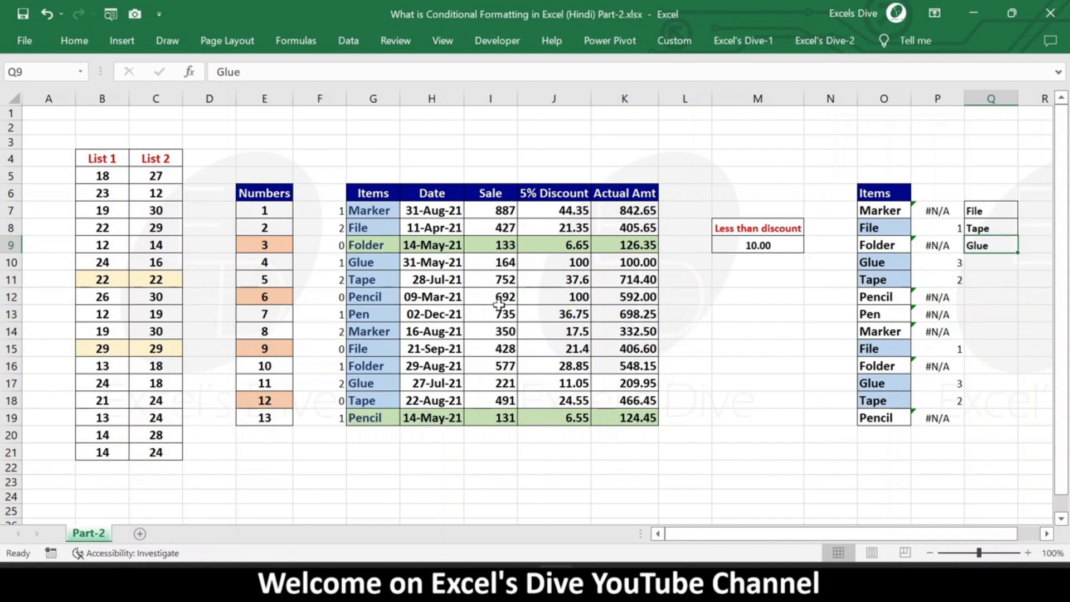
Launch the Mail Me tool of the Excel's Dive add-in.
{"action": "left_click", "coordinate": [743, 40]}
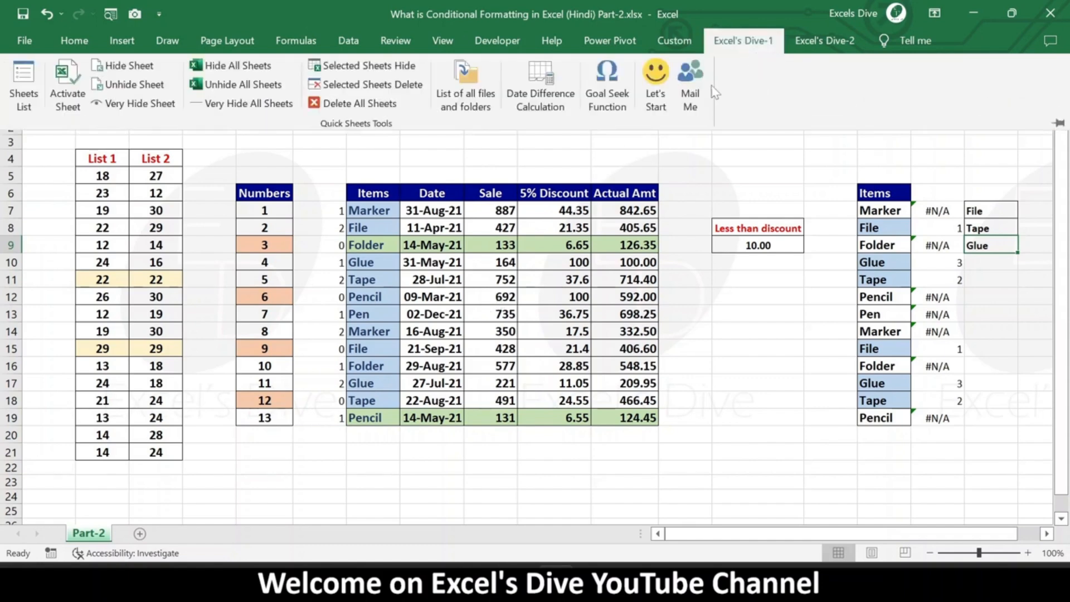
{"action": "left_click", "coordinate": [695, 84]}
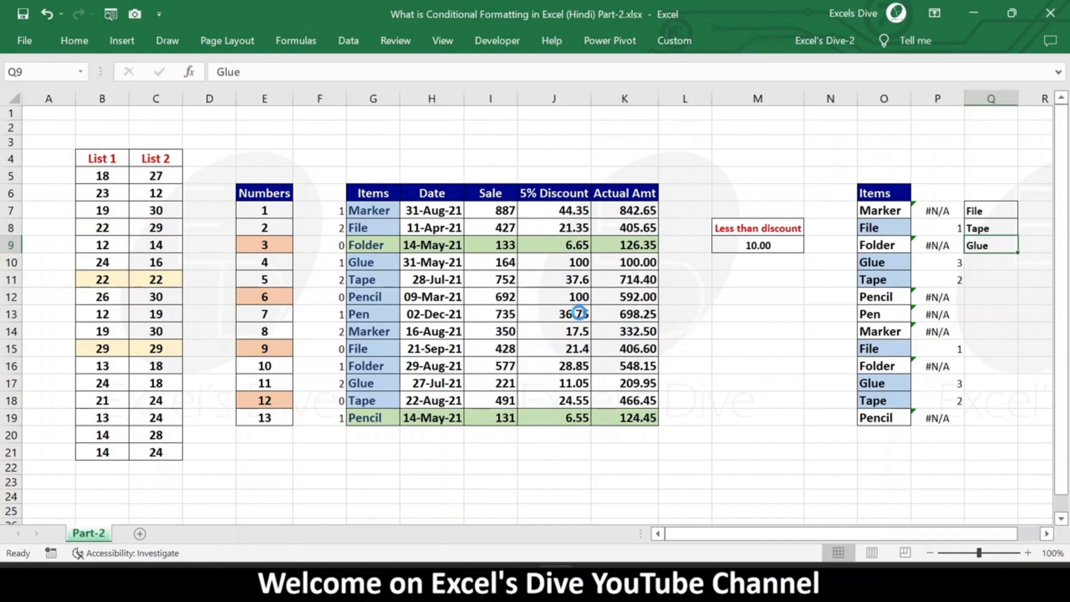